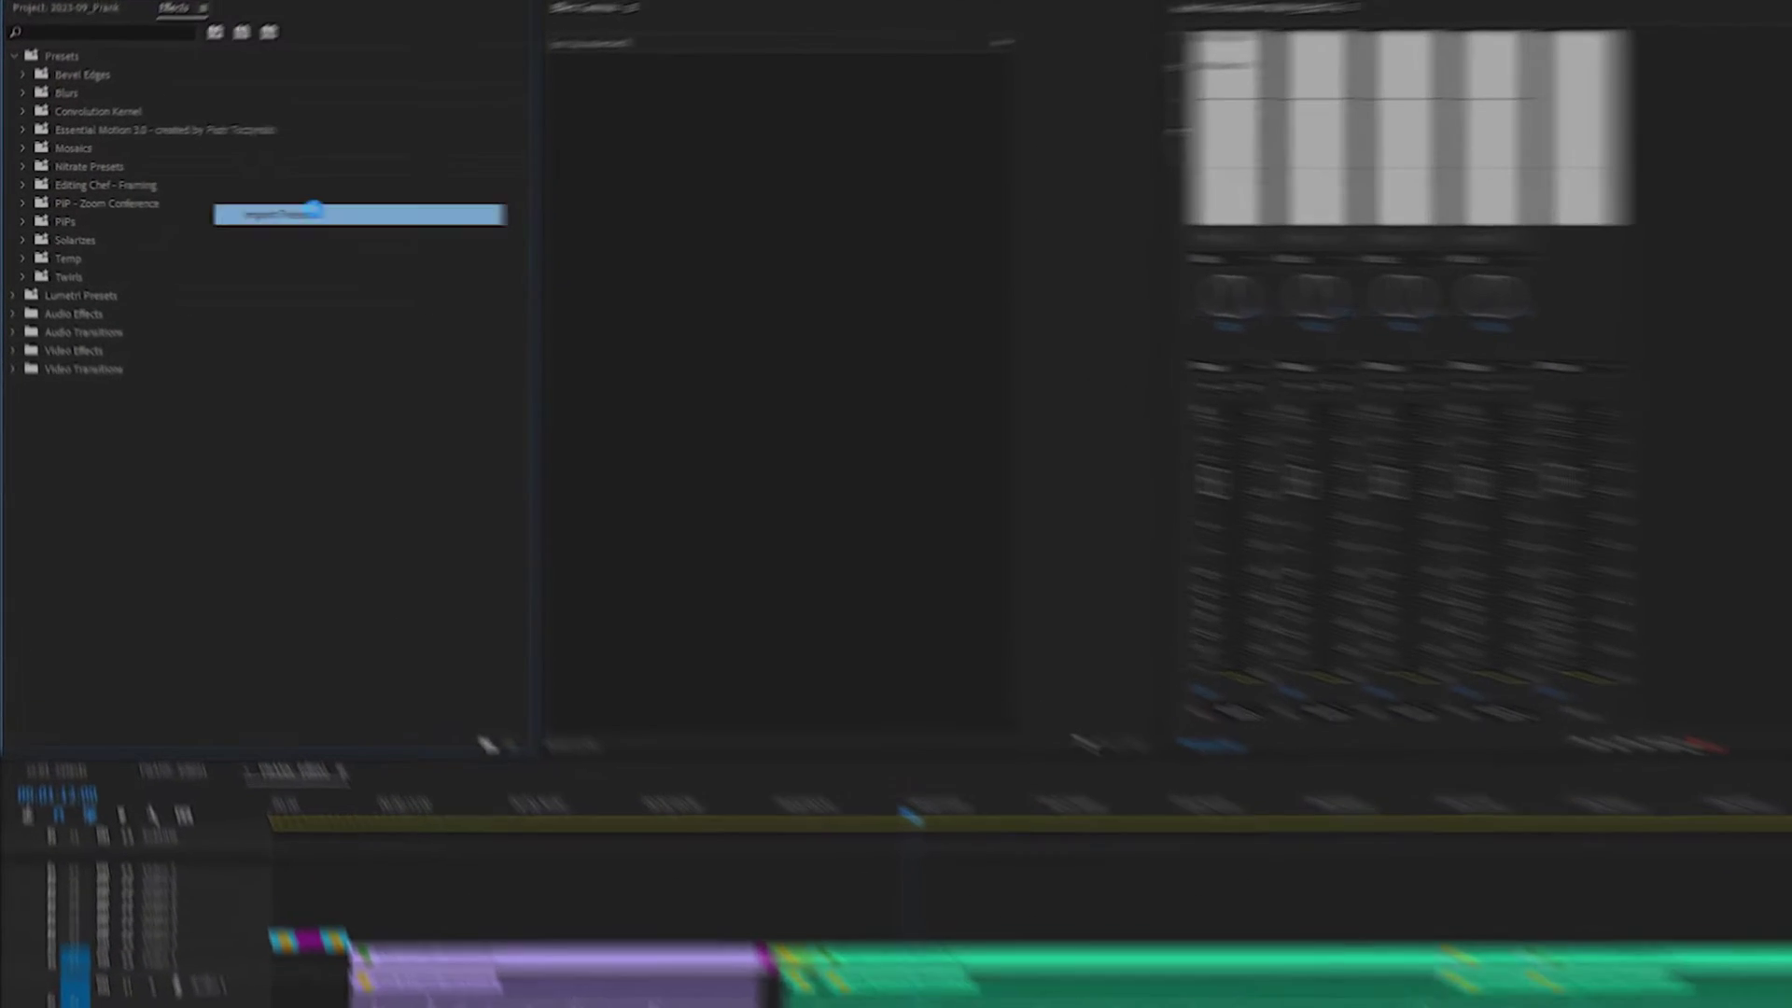
- Import the Essential Audio 1.0 PSET preset file and select its new preset folder
click(215, 208)
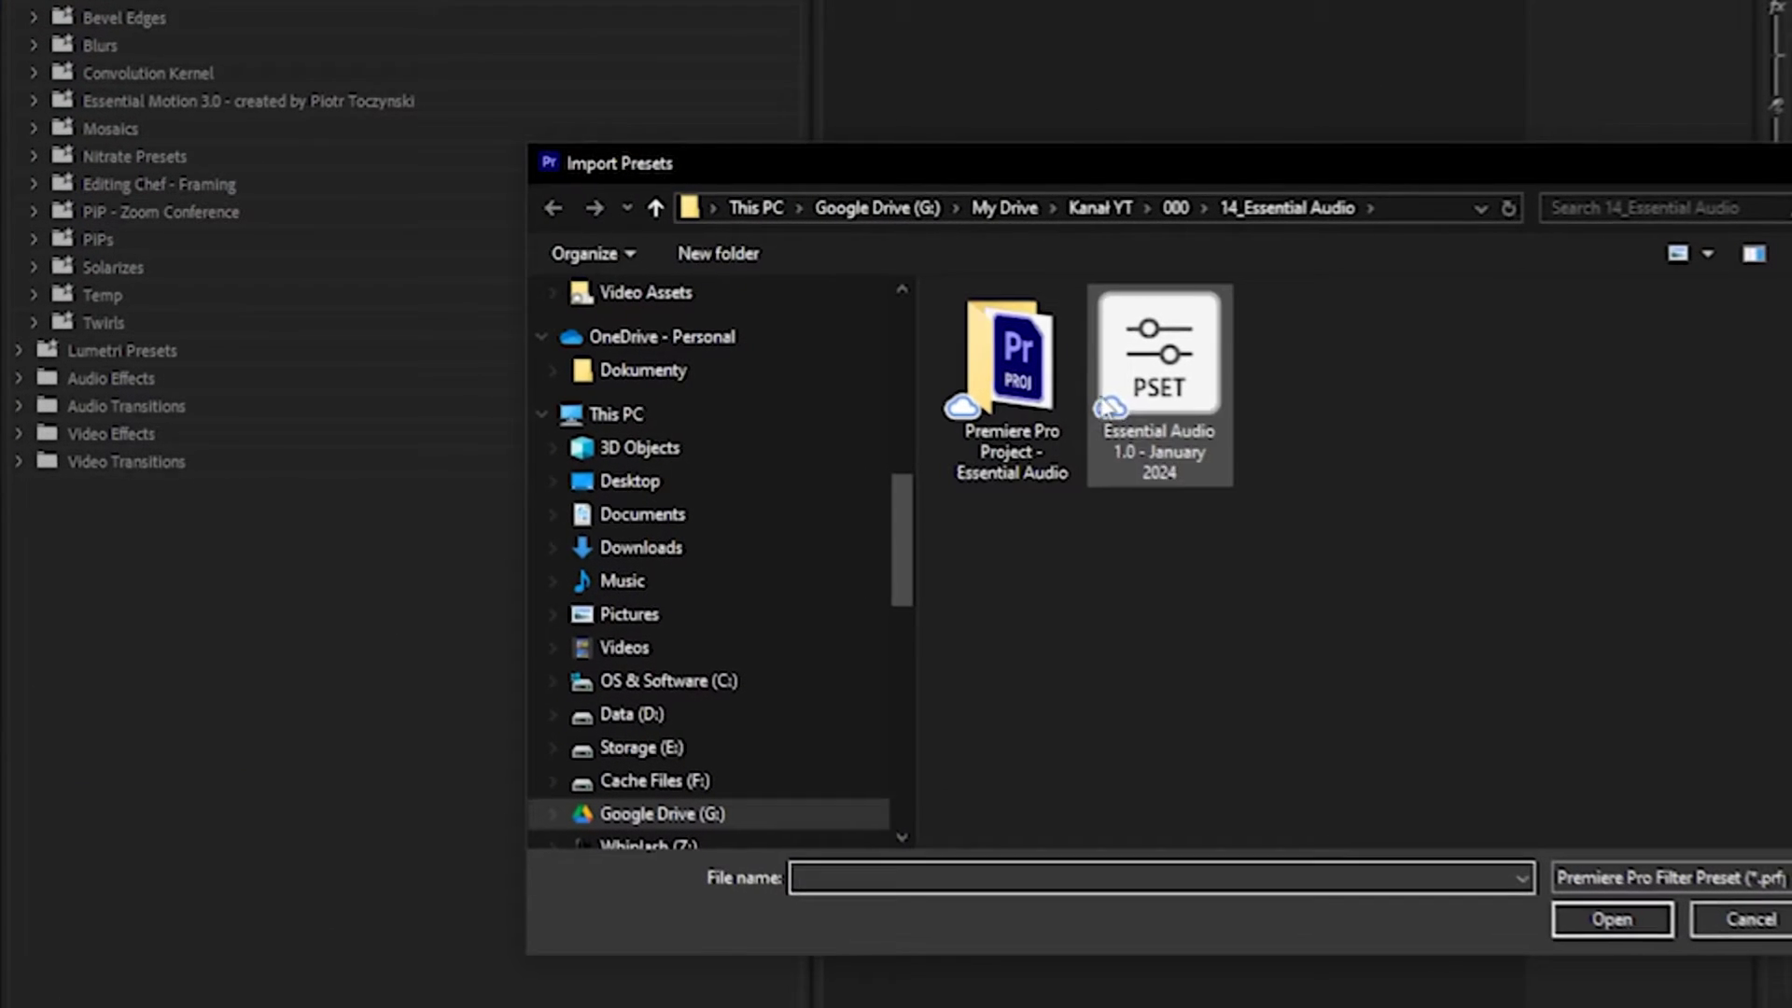
click(1190, 384)
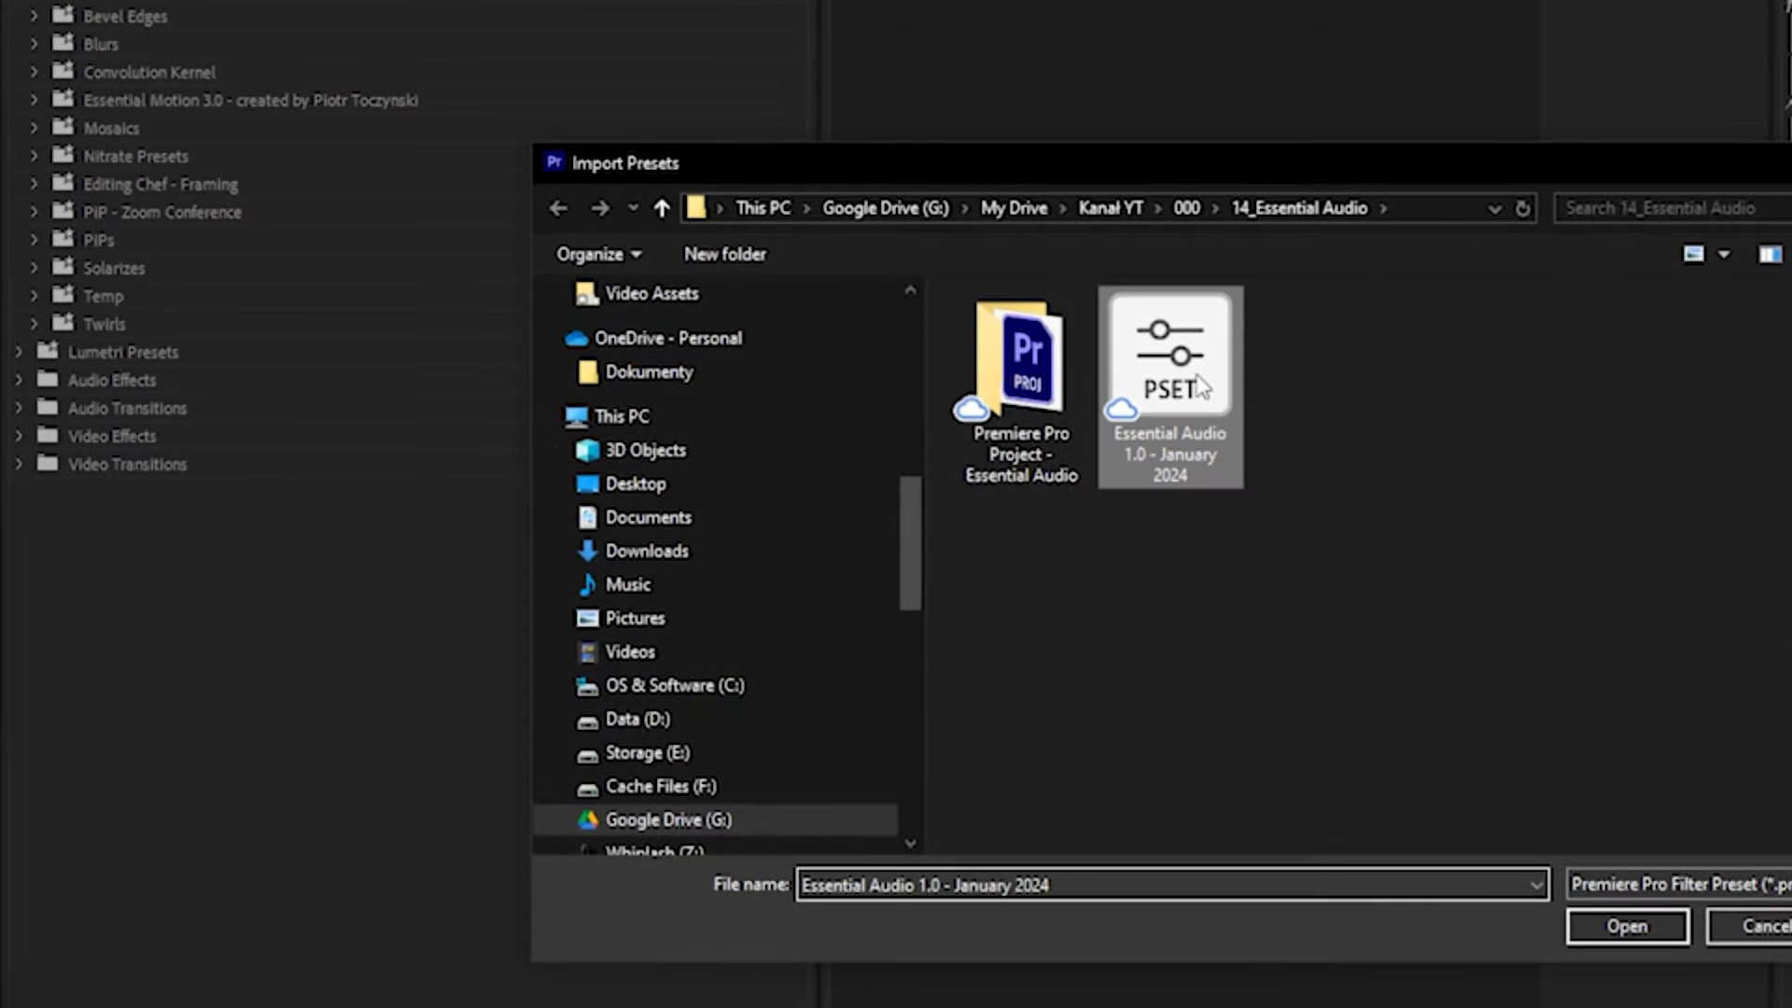
click(1637, 925)
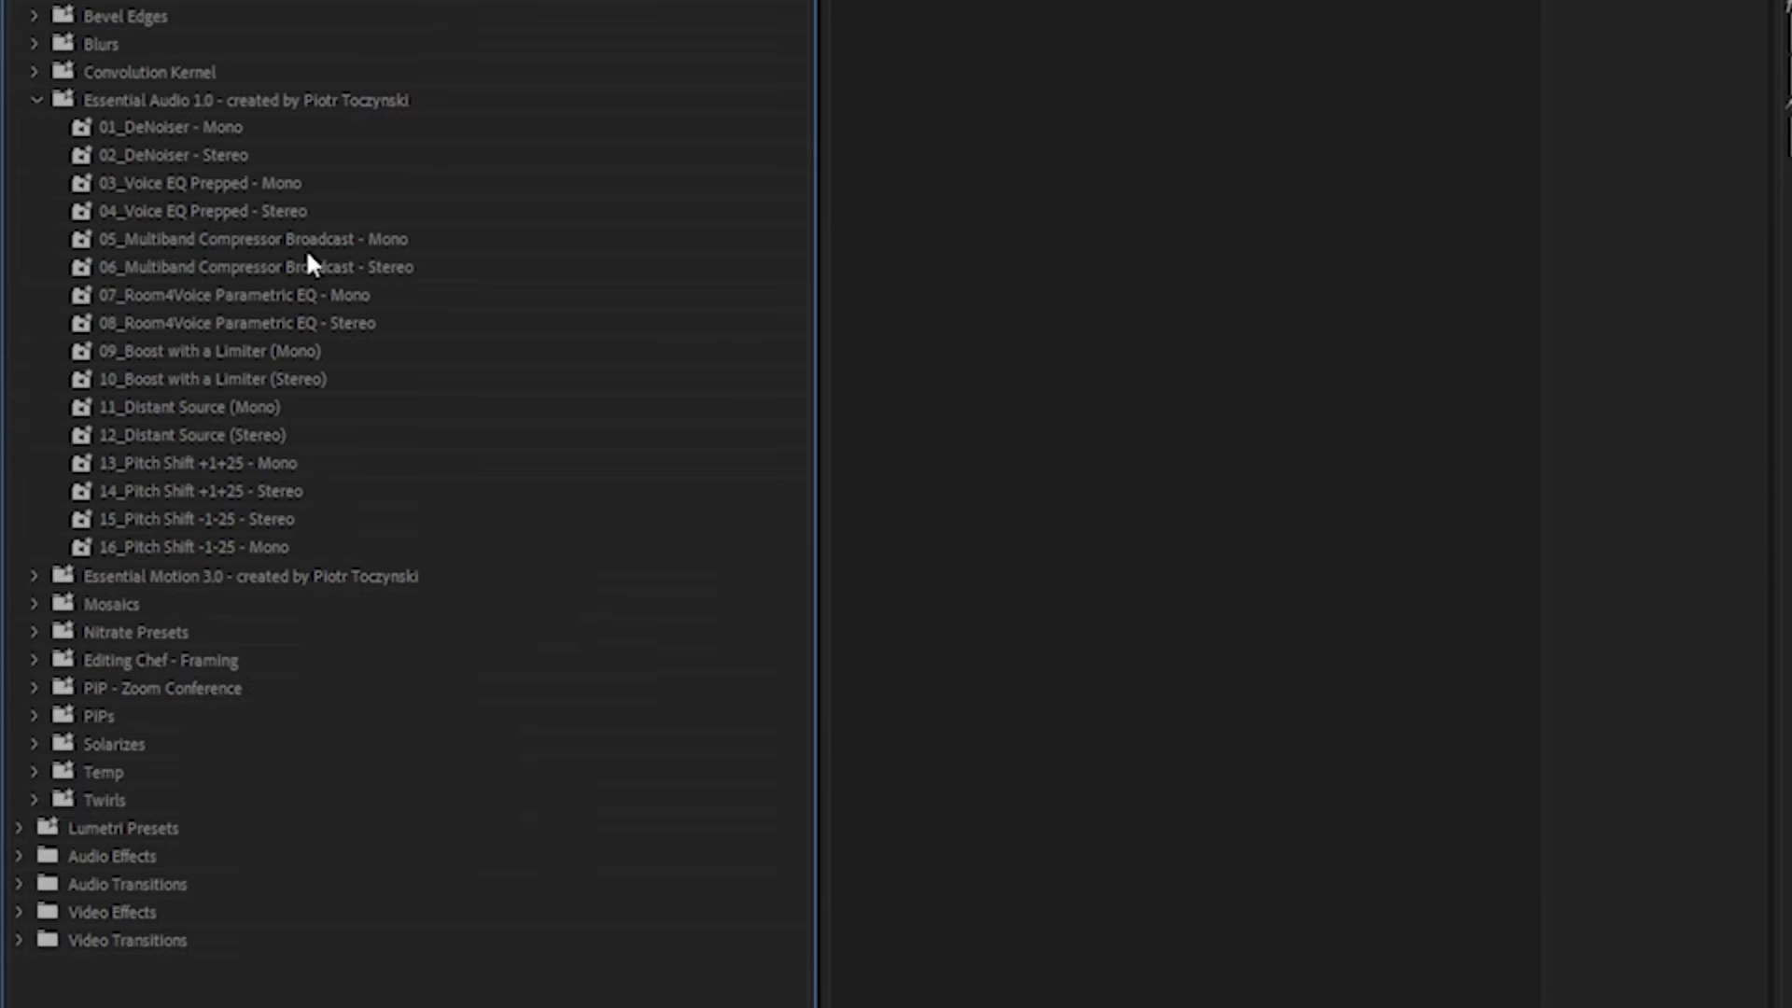
click(199, 101)
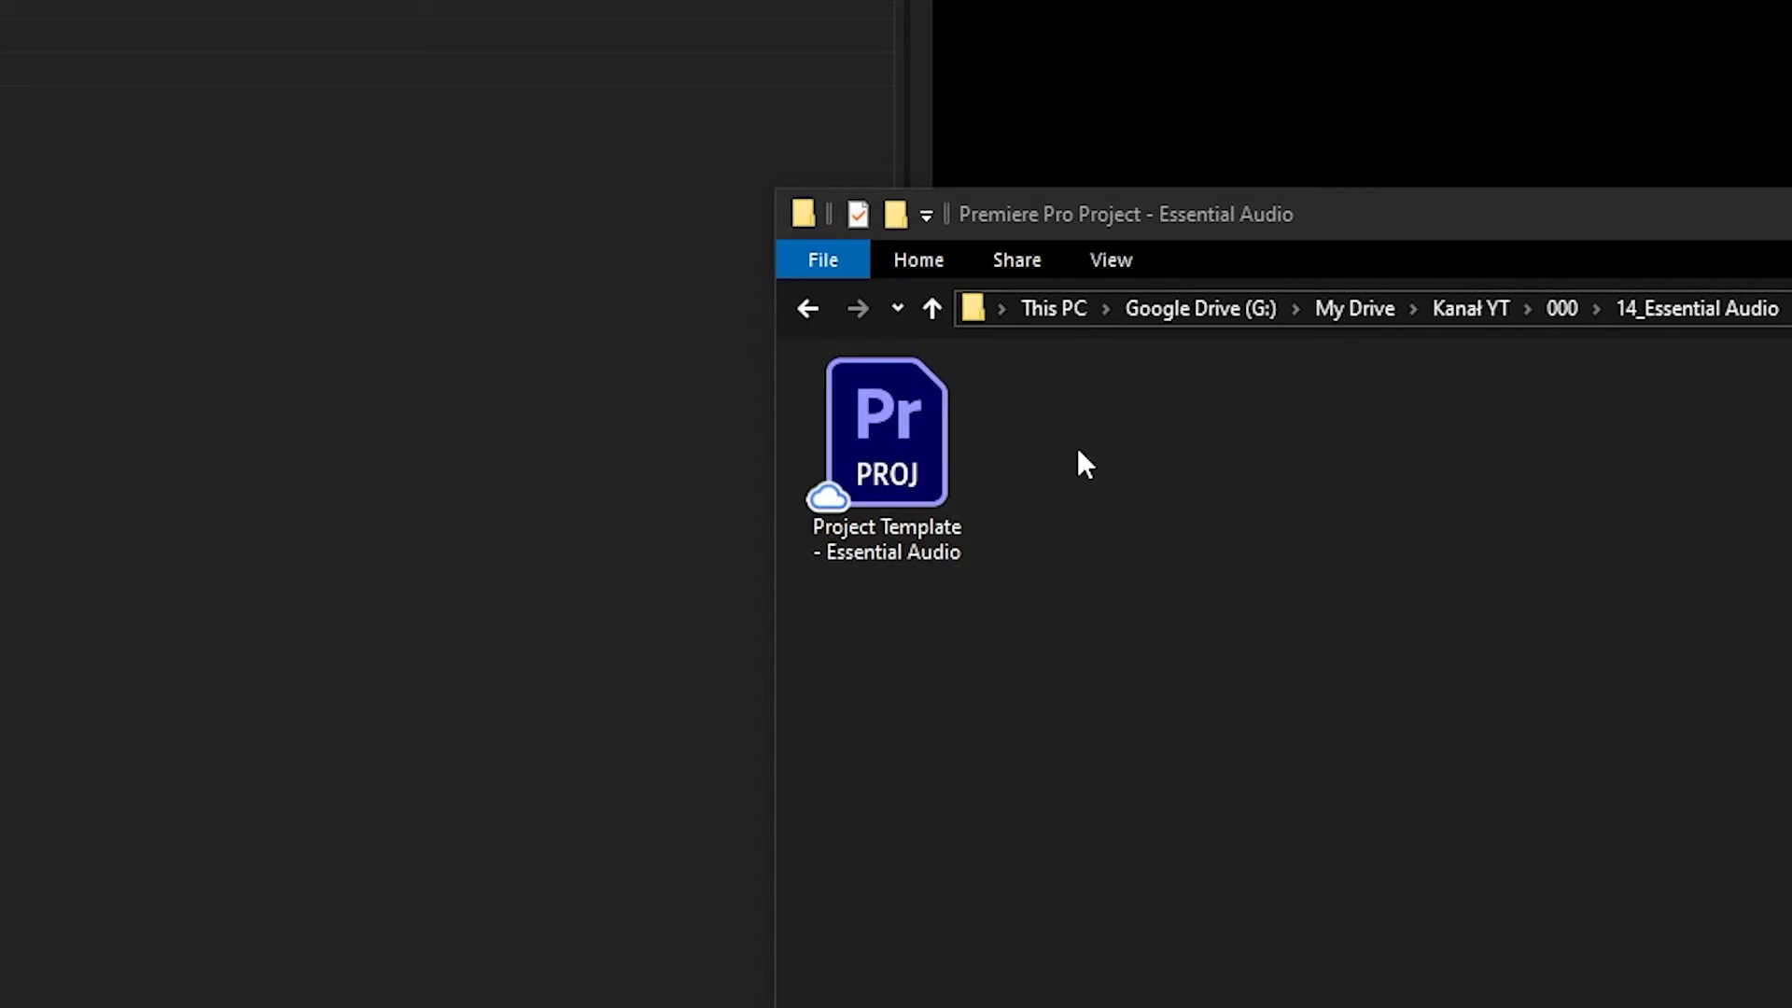
- Open the Essential Audio project template and view the DeNoise effect on the Talking Head track
double_click(920, 457)
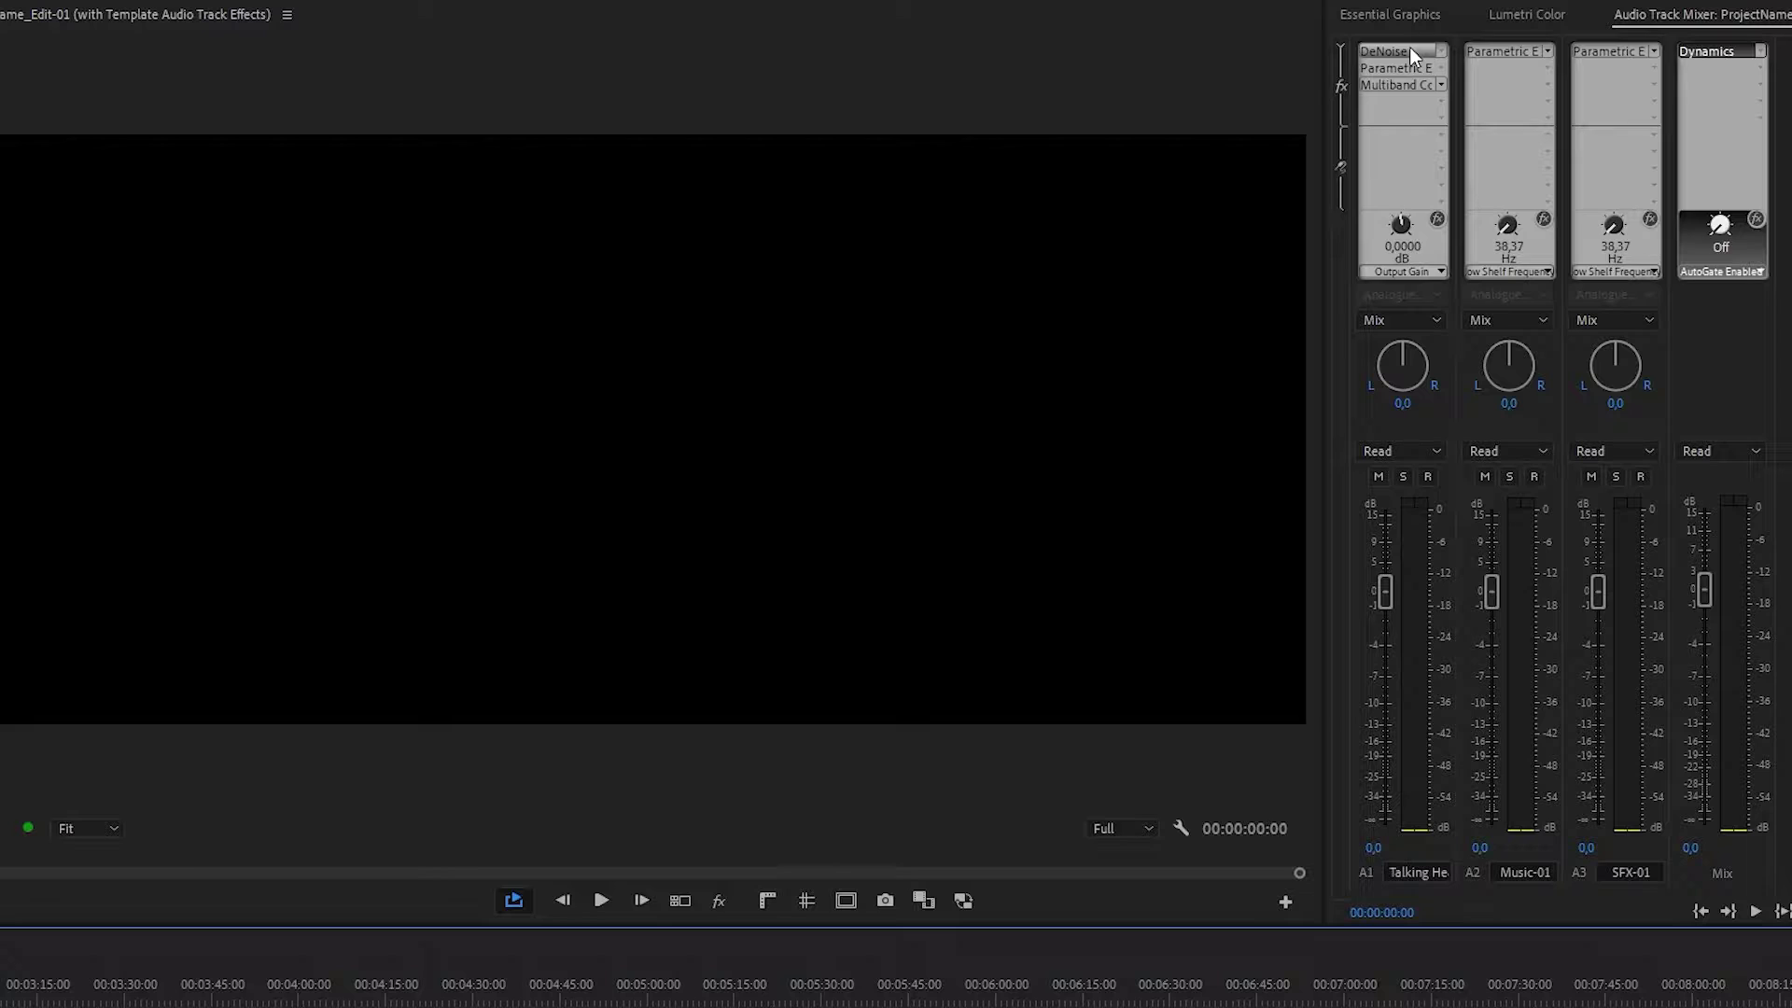
double_click(1404, 51)
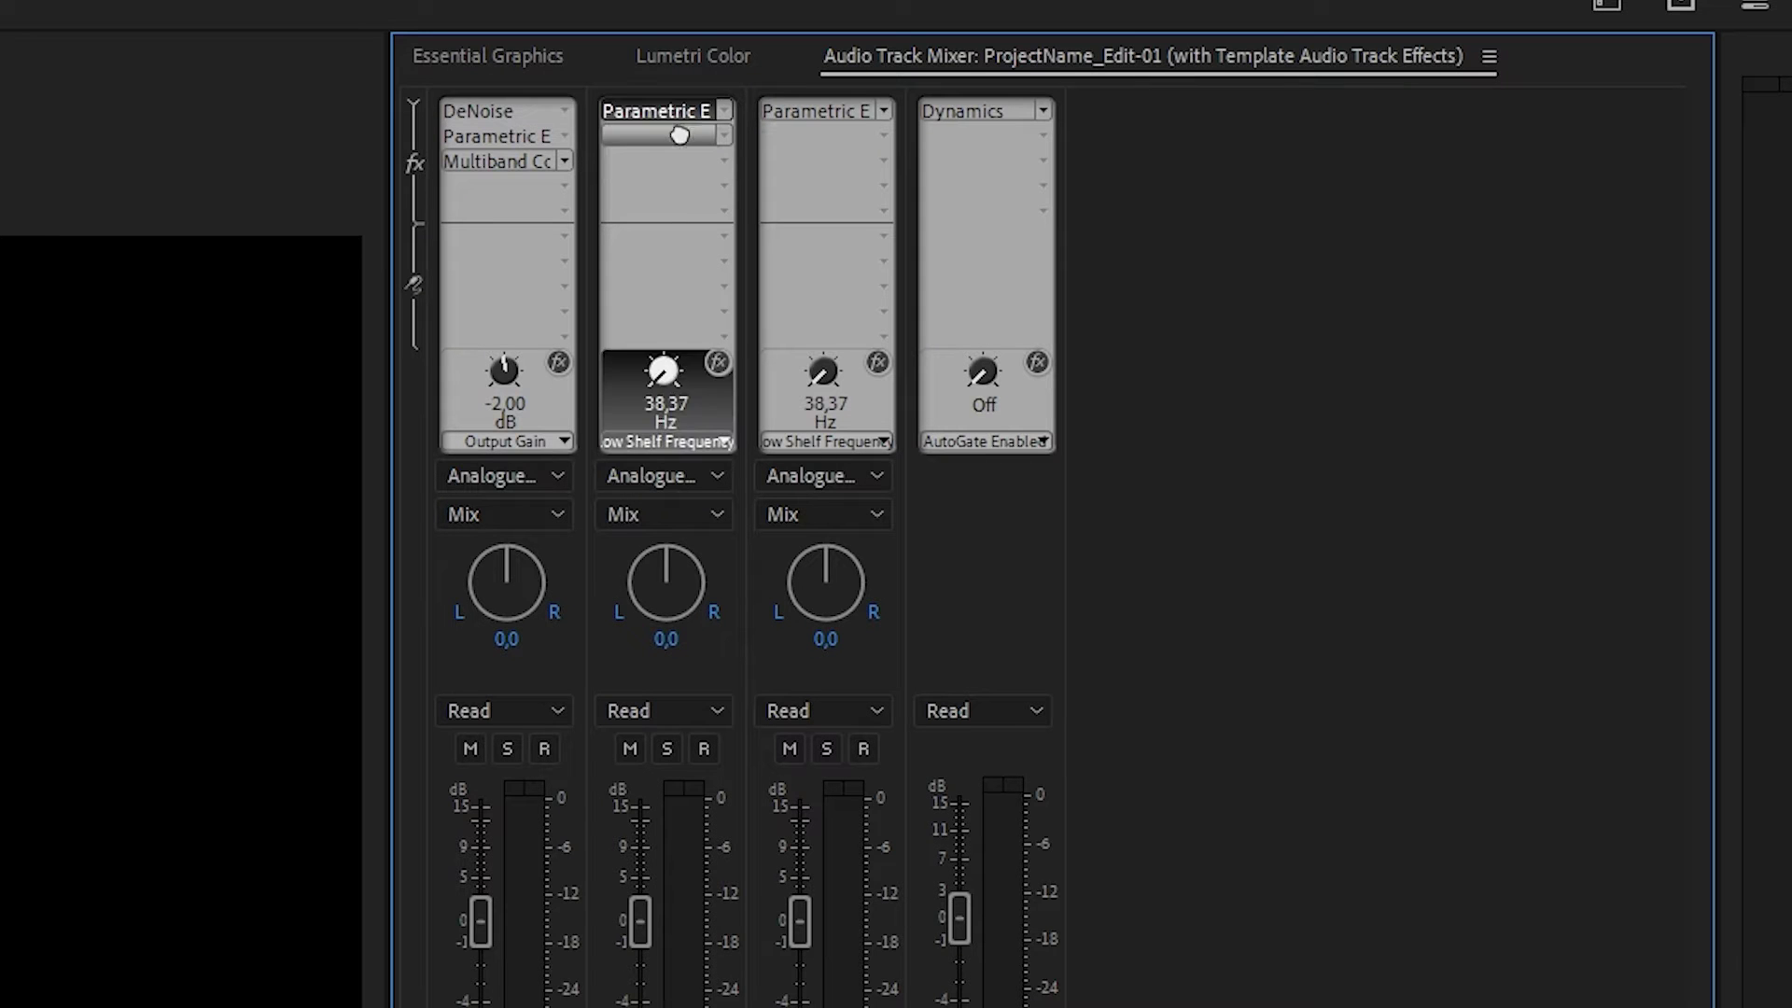
drag(1518, 56, 1409, 46)
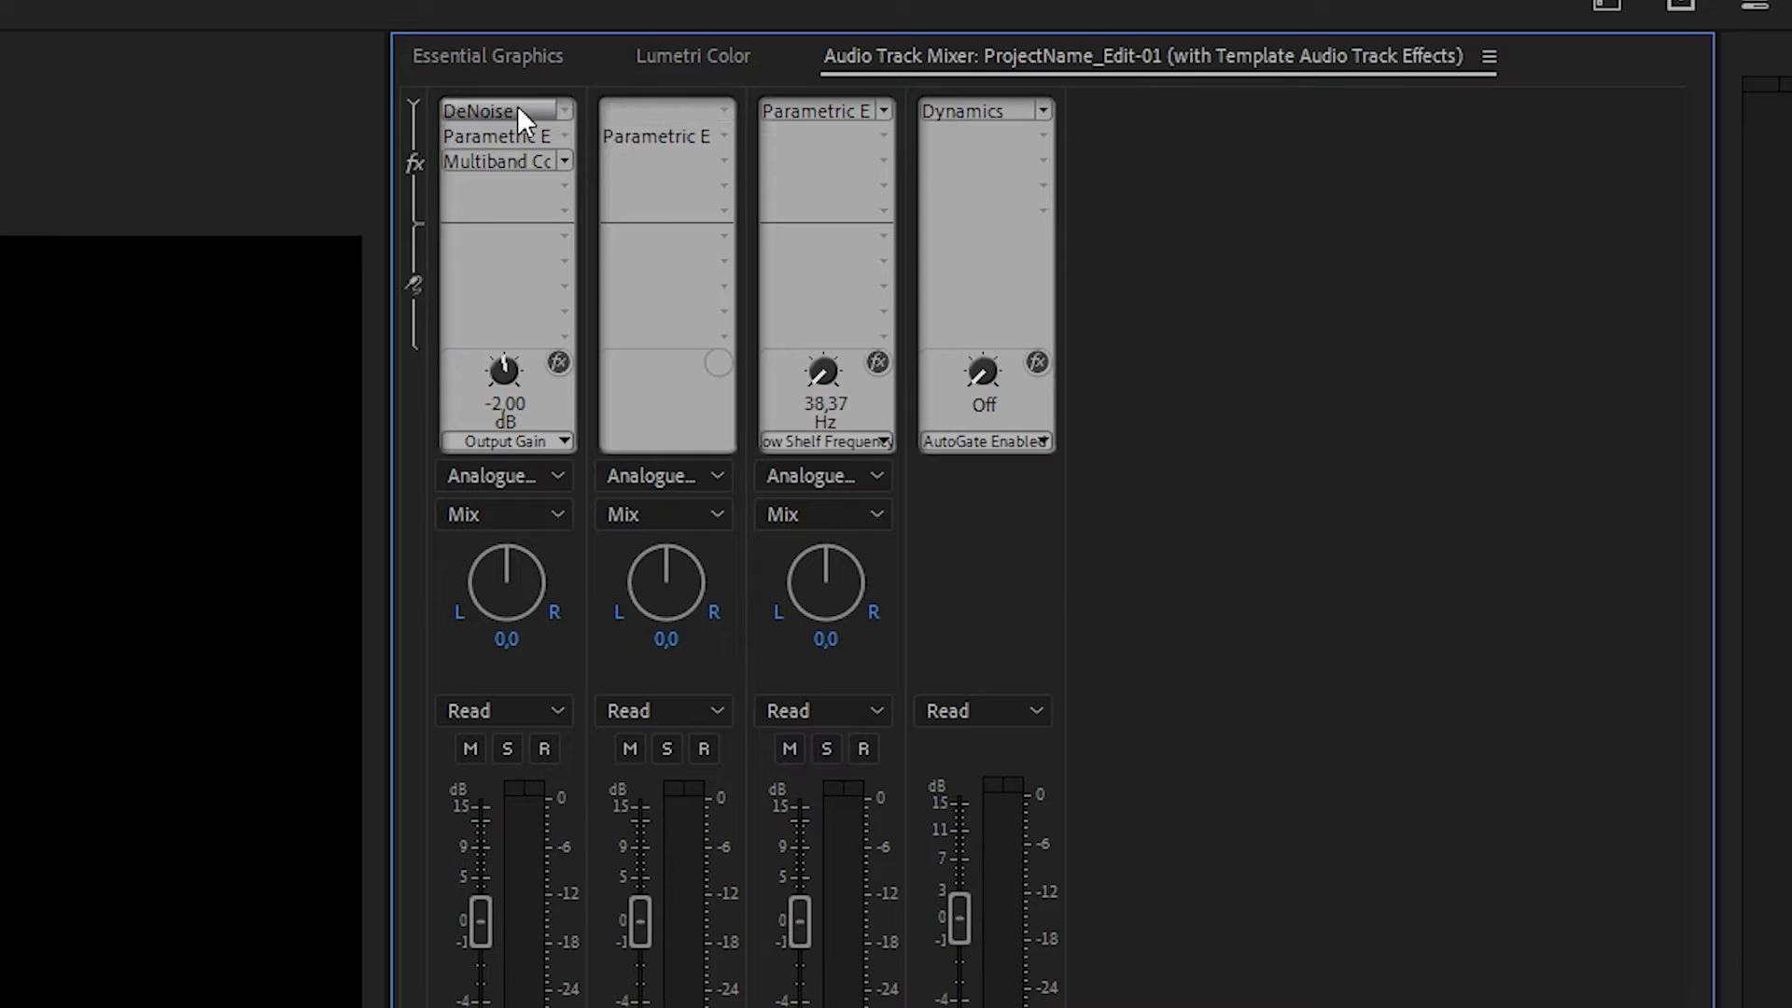
drag(517, 105, 712, 235)
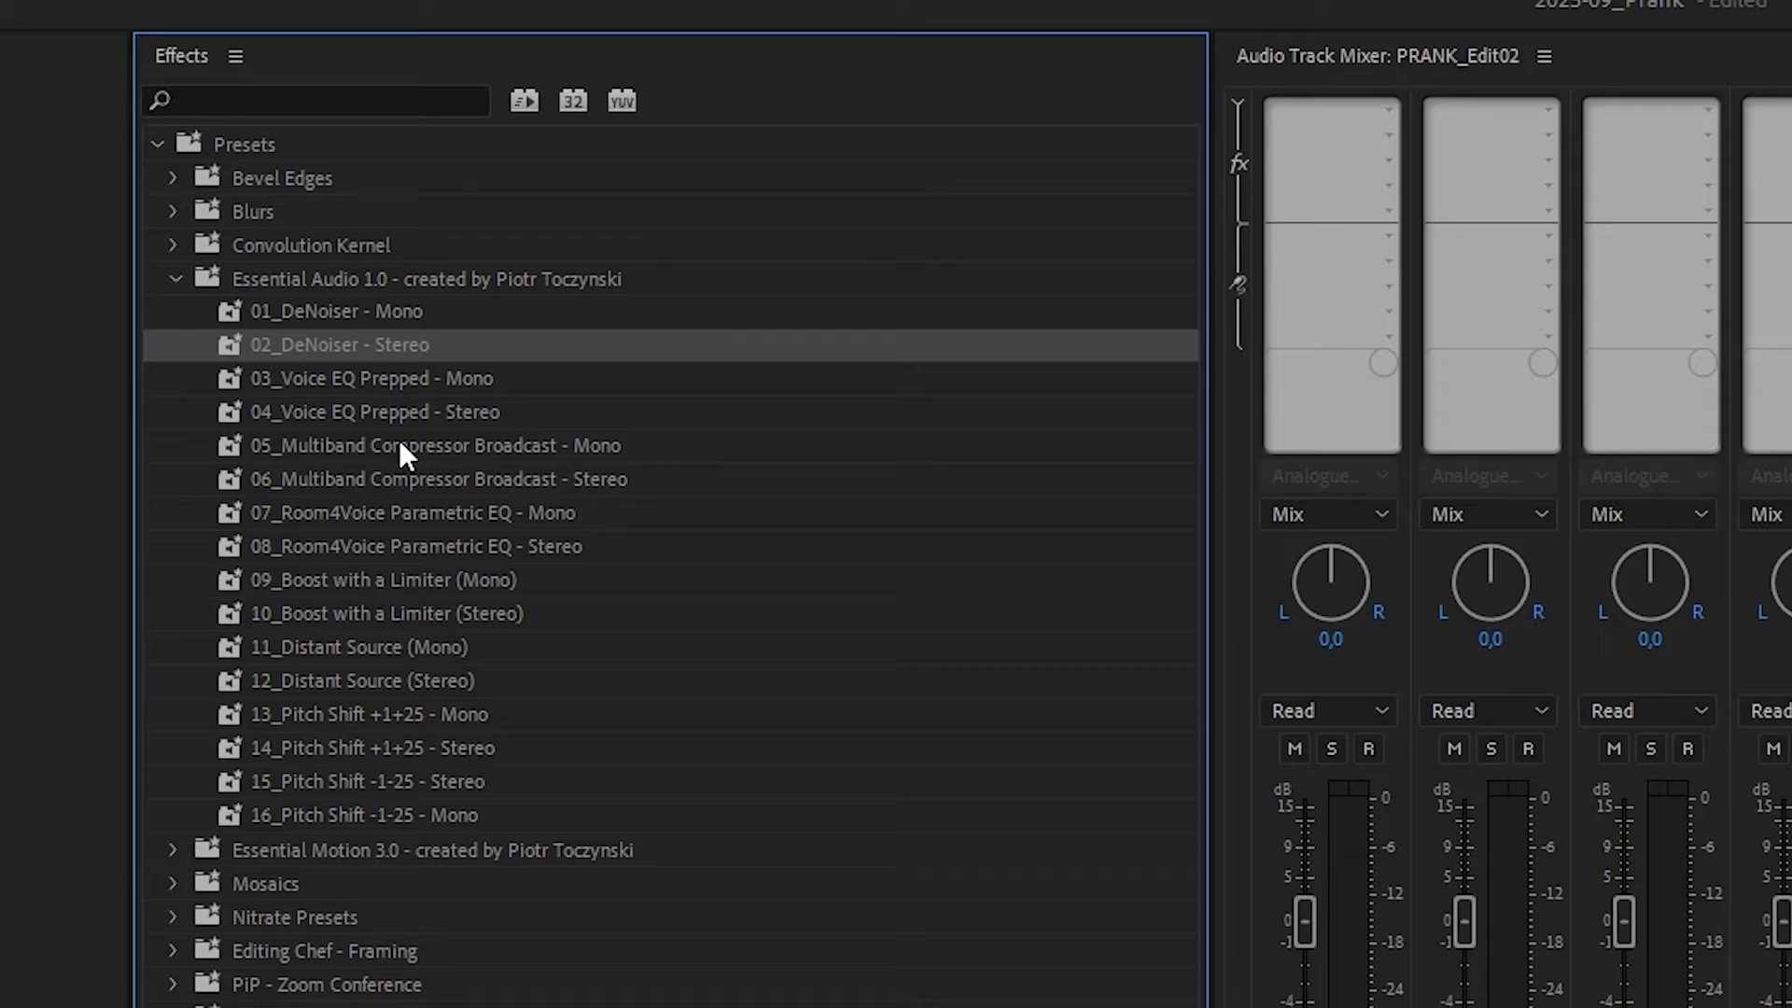
click(399, 444)
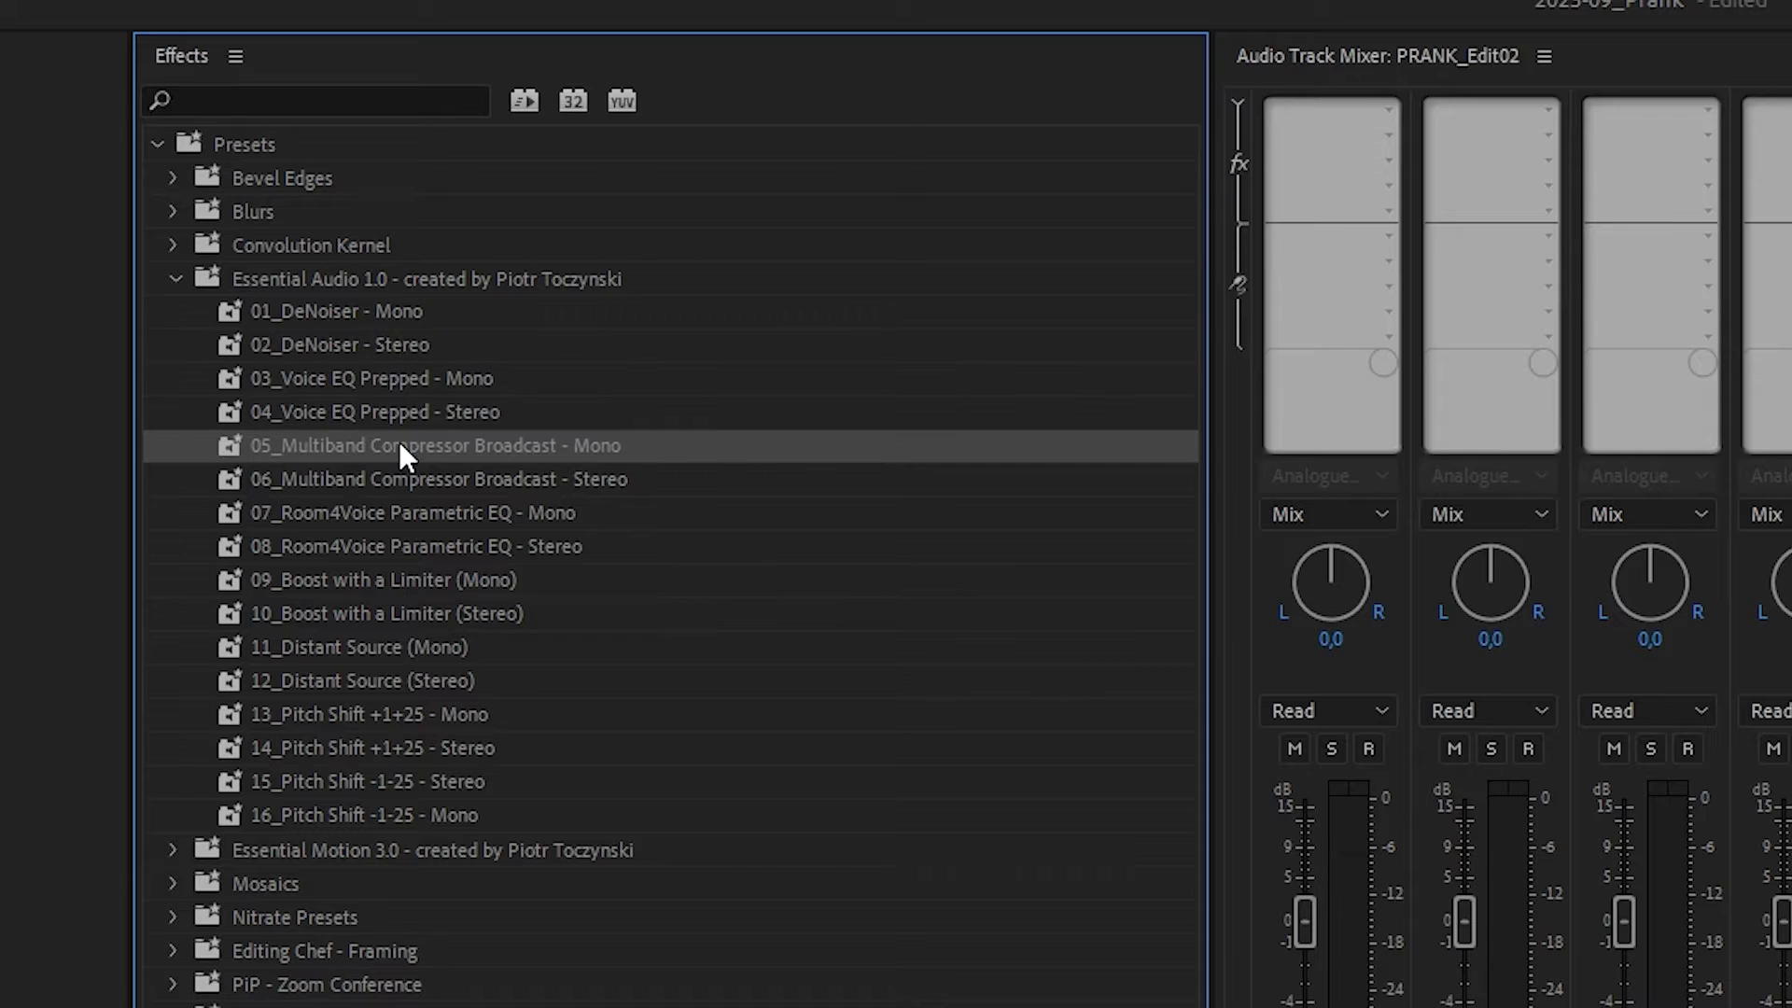
click(355, 414)
drag(274, 411, 970, 317)
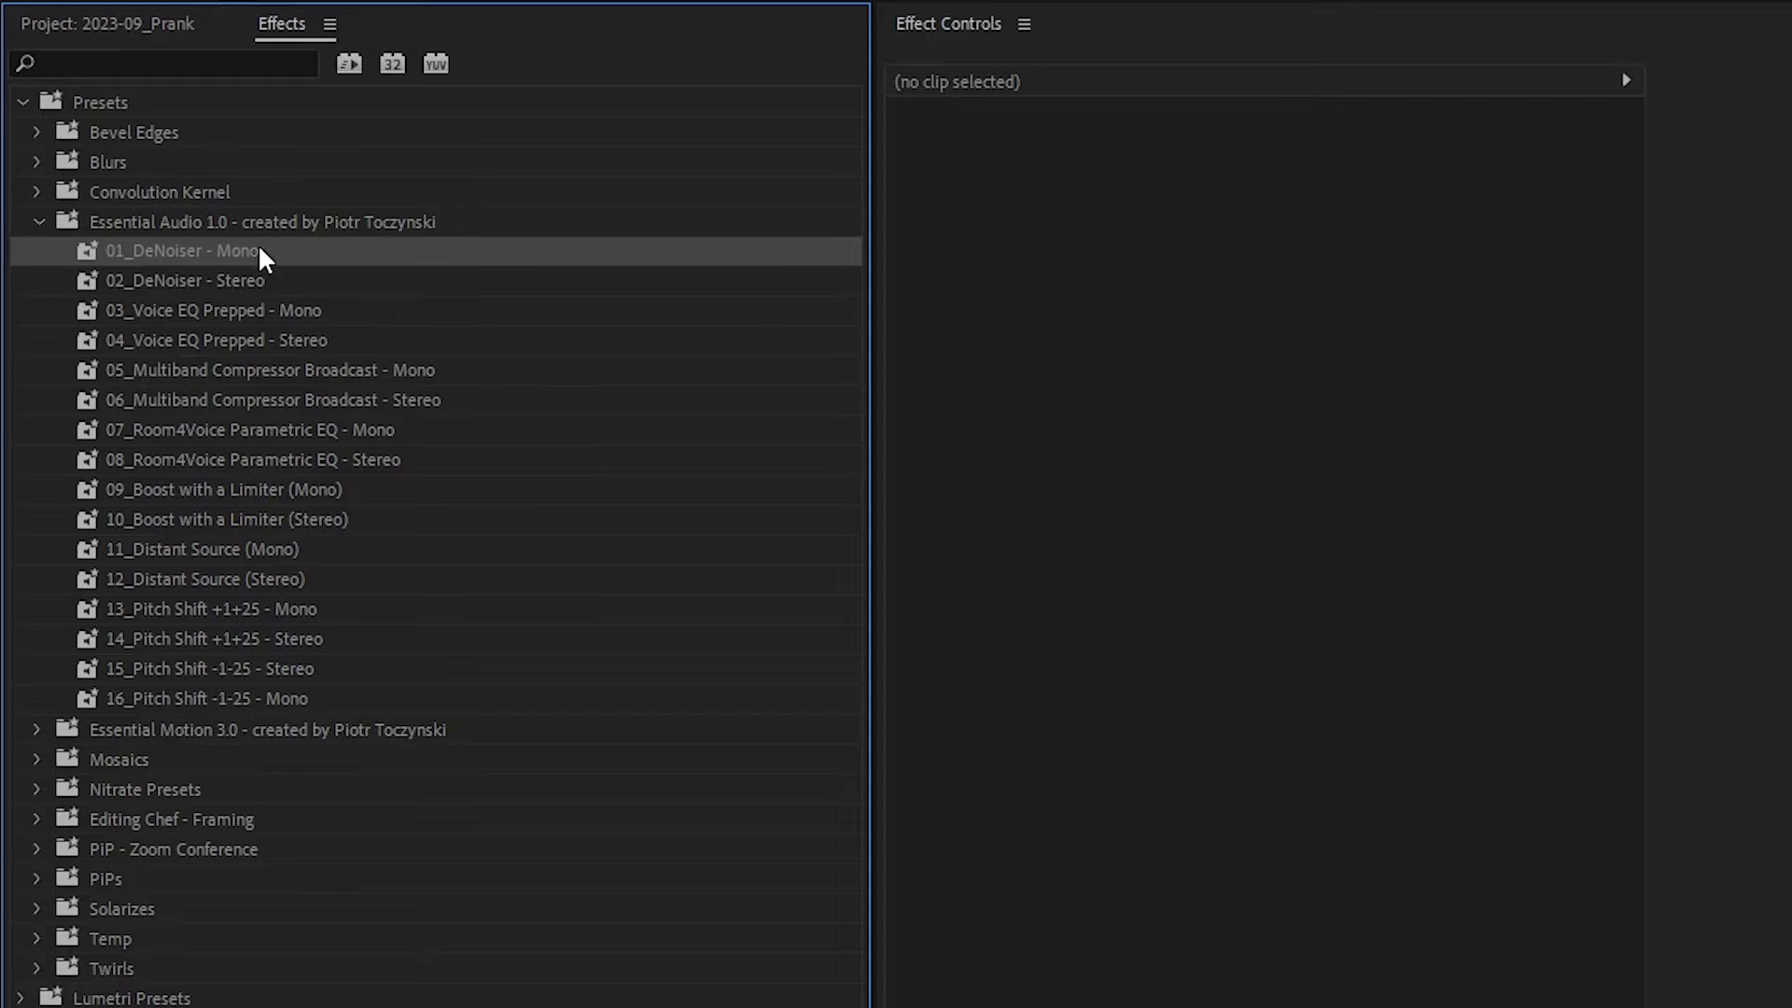
click(284, 280)
click(283, 252)
ctrl+click(291, 282)
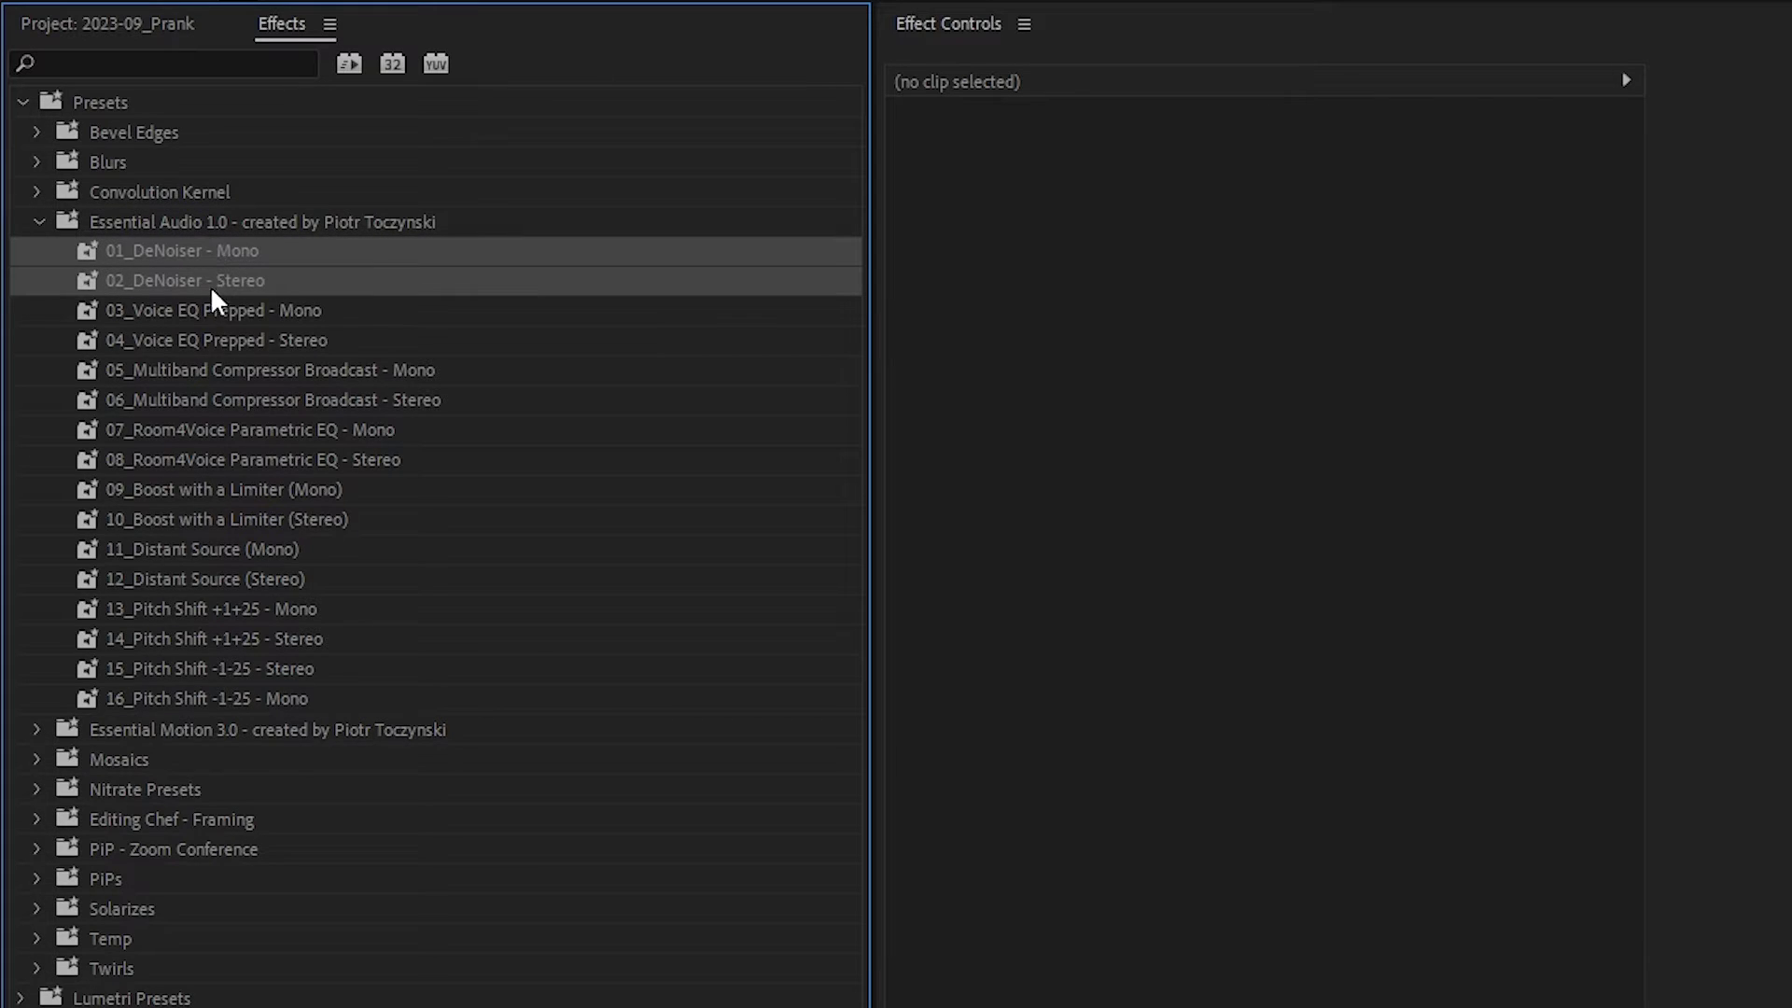
click(322, 311)
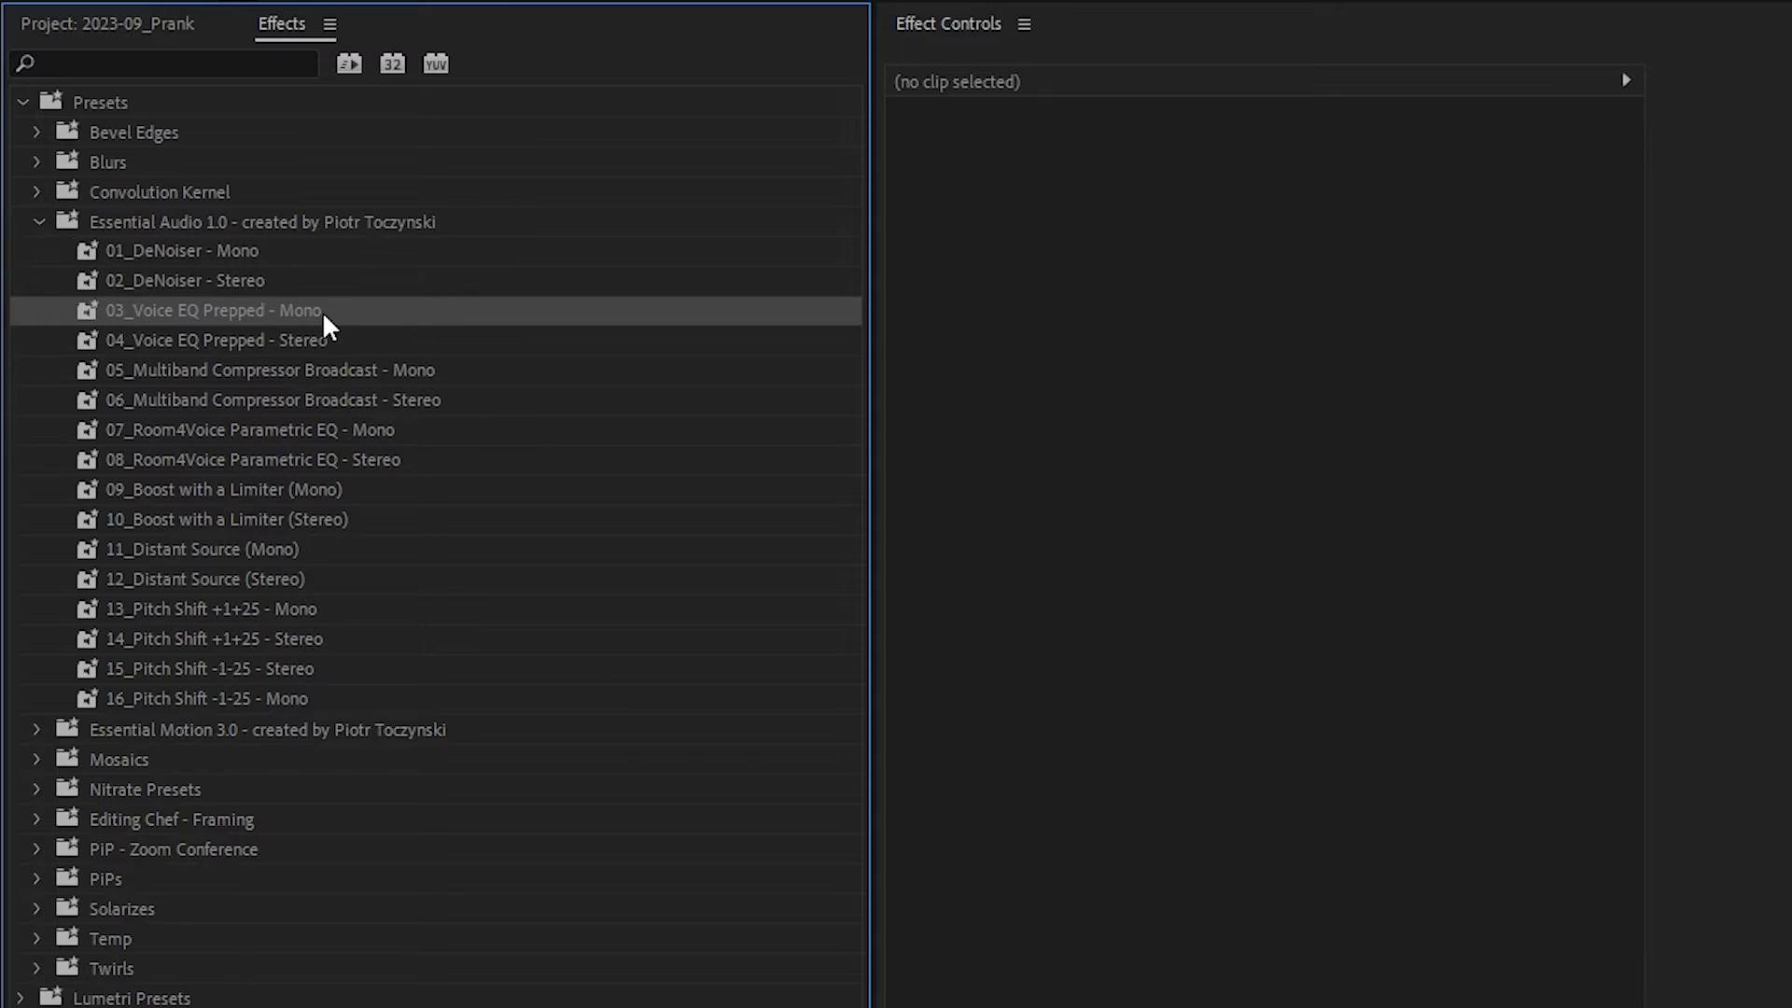
ctrl+click(341, 340)
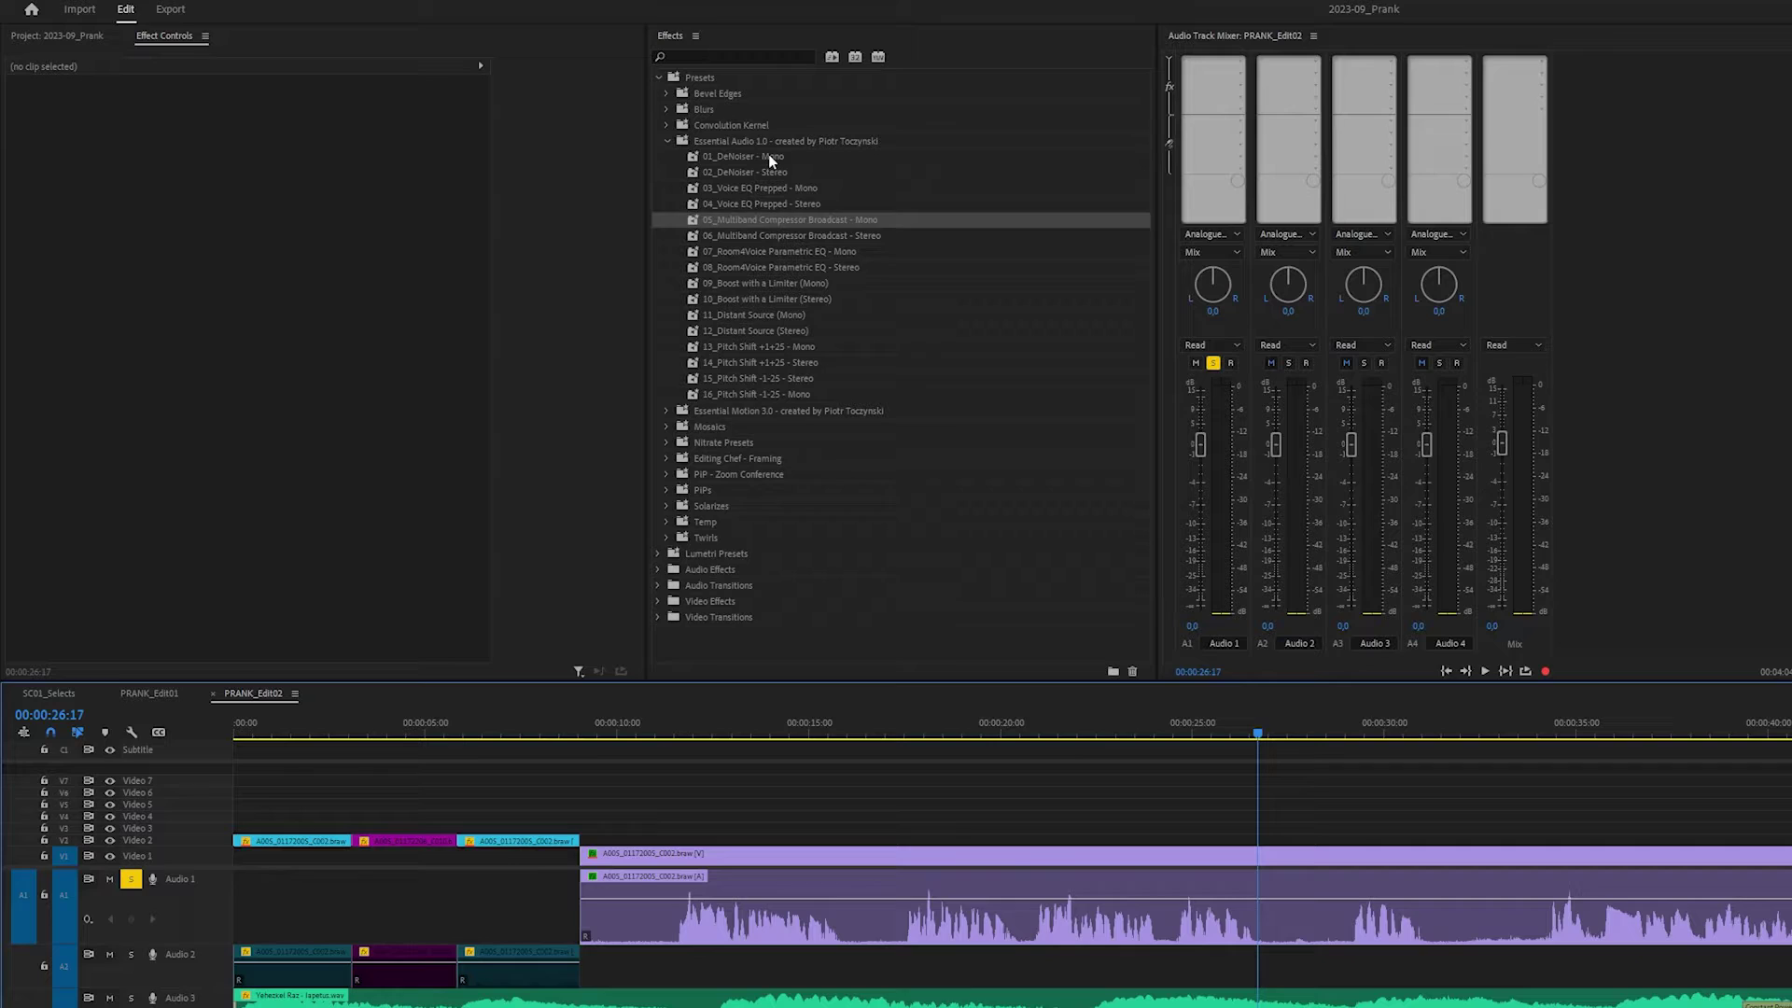
- Apply 01_DeNoiser - Mono to the dialogue clip and select it to see its effects
drag(769, 156, 954, 389)
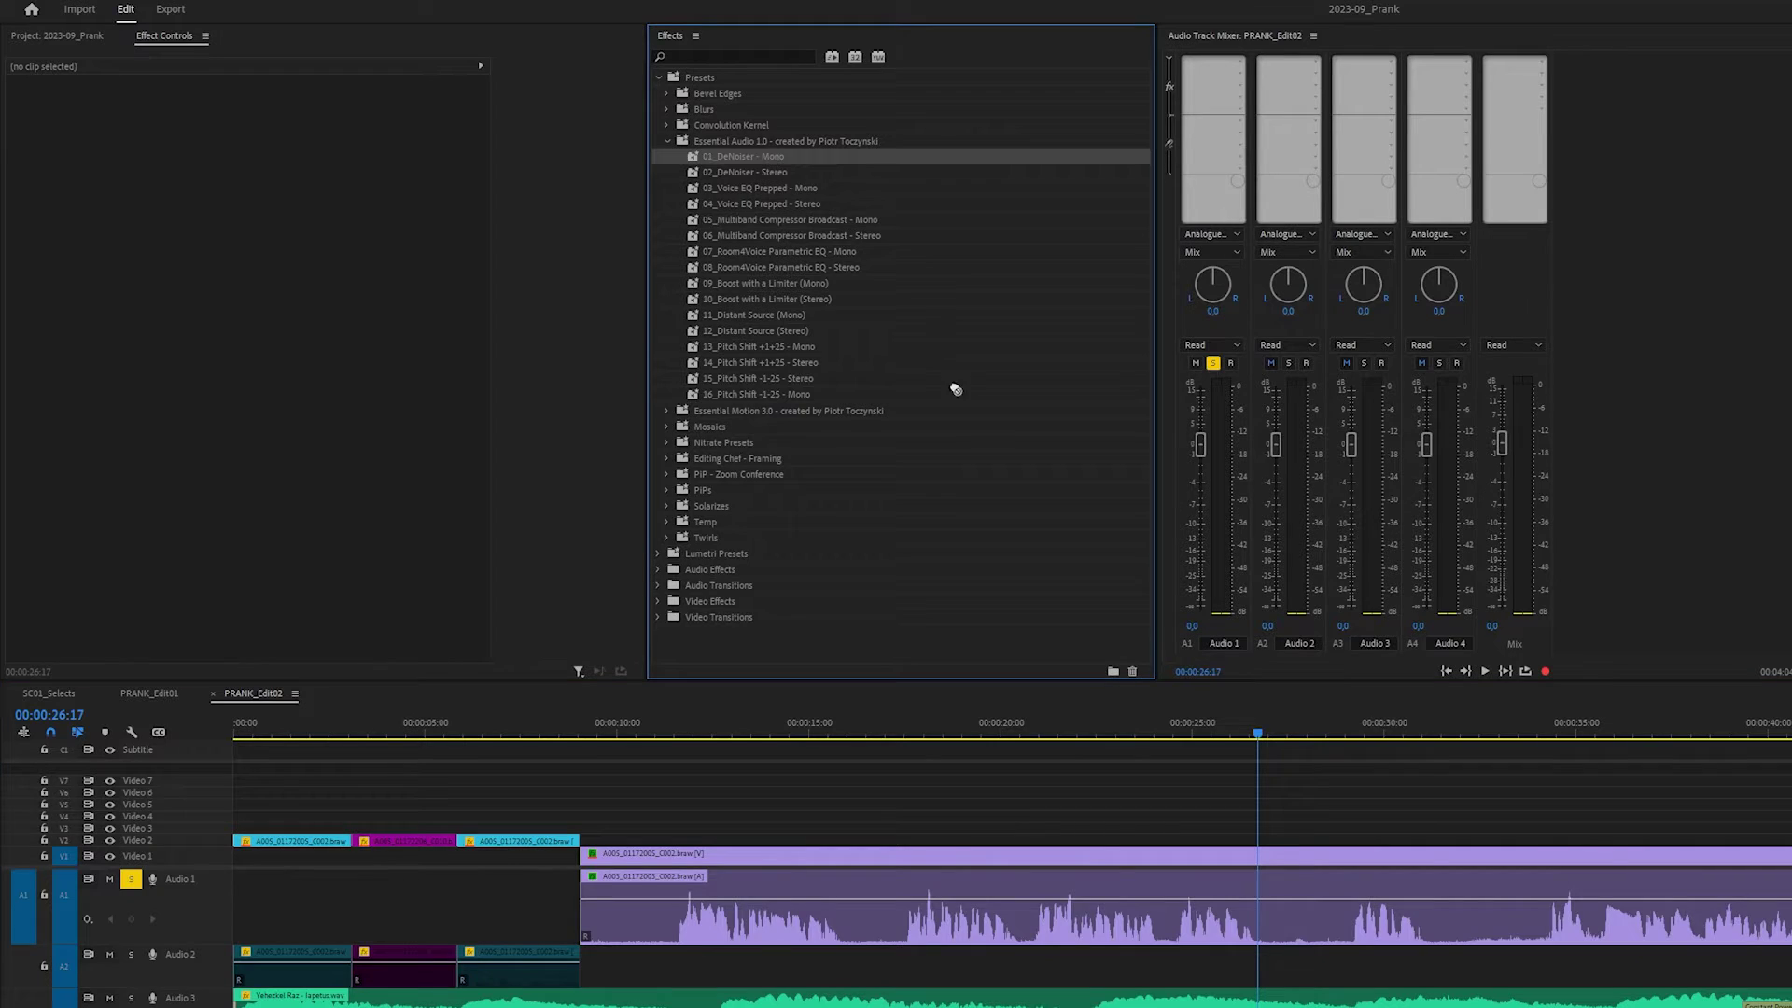
click(1134, 882)
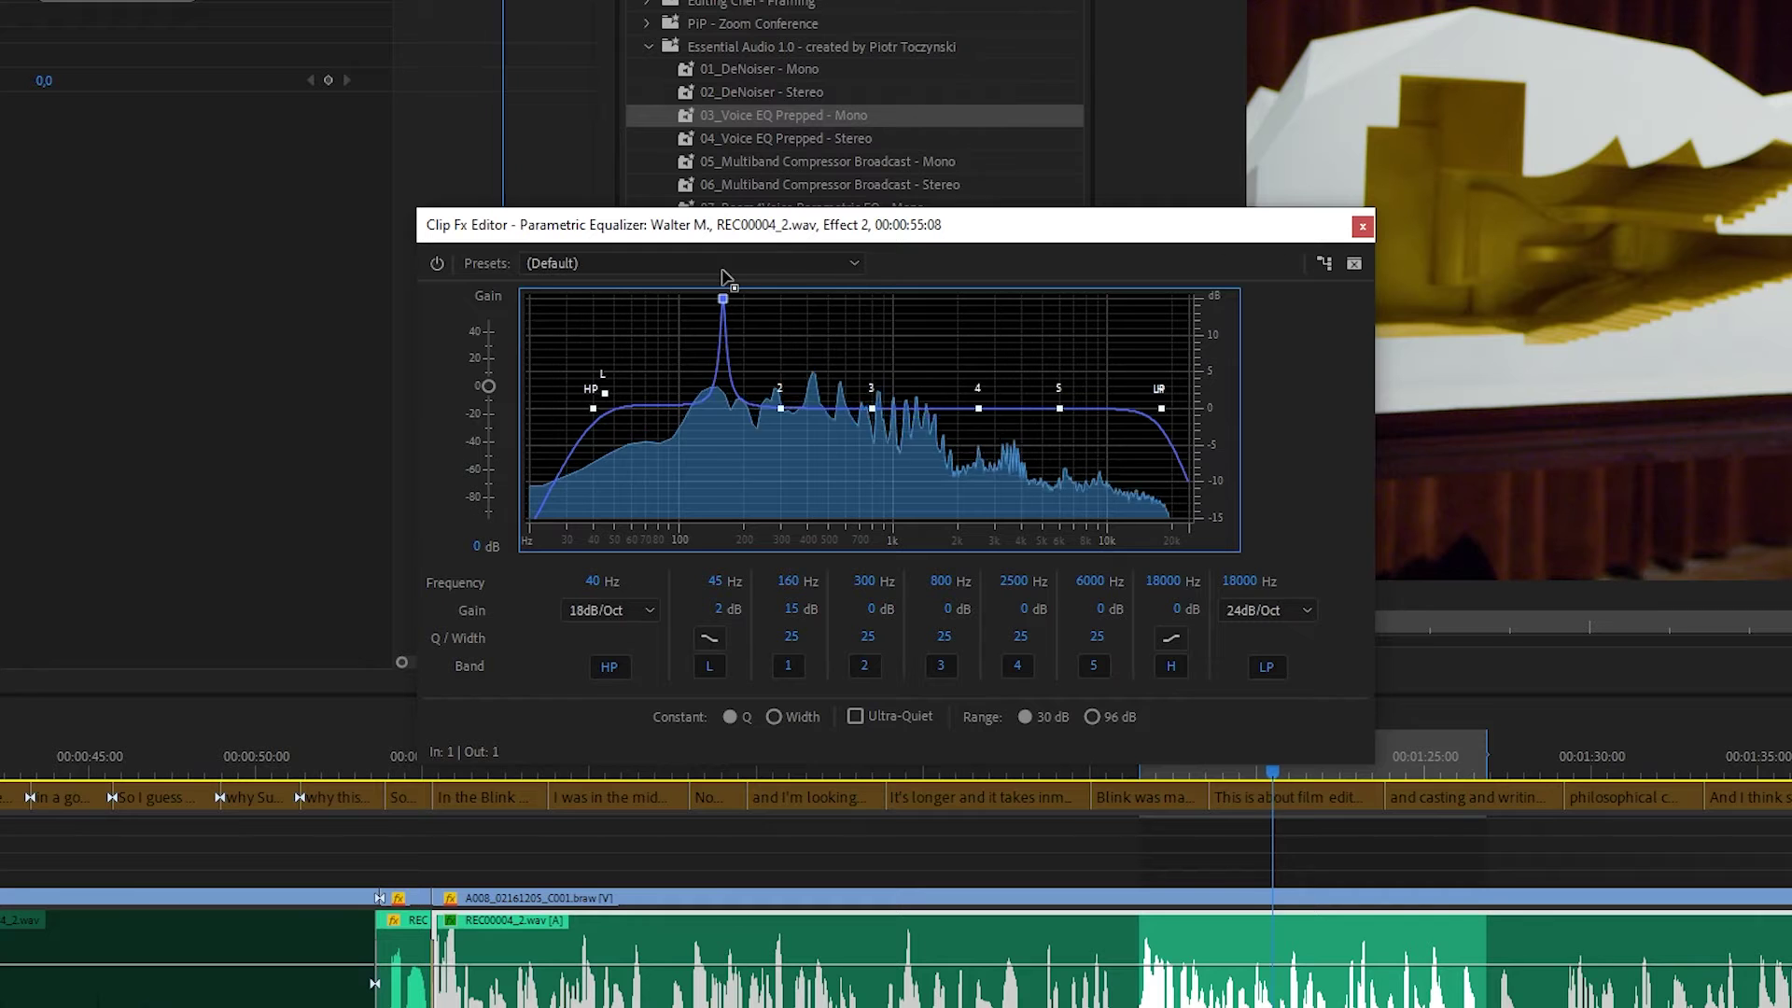
- Cut EQ bands 1 and 2 to -10 dB and boost band 3 at 800 Hz by 15 dB
mouse_move(722, 270)
mouse_down()
mouse_move(759, 266)
mouse_move(713, 263)
mouse_up()
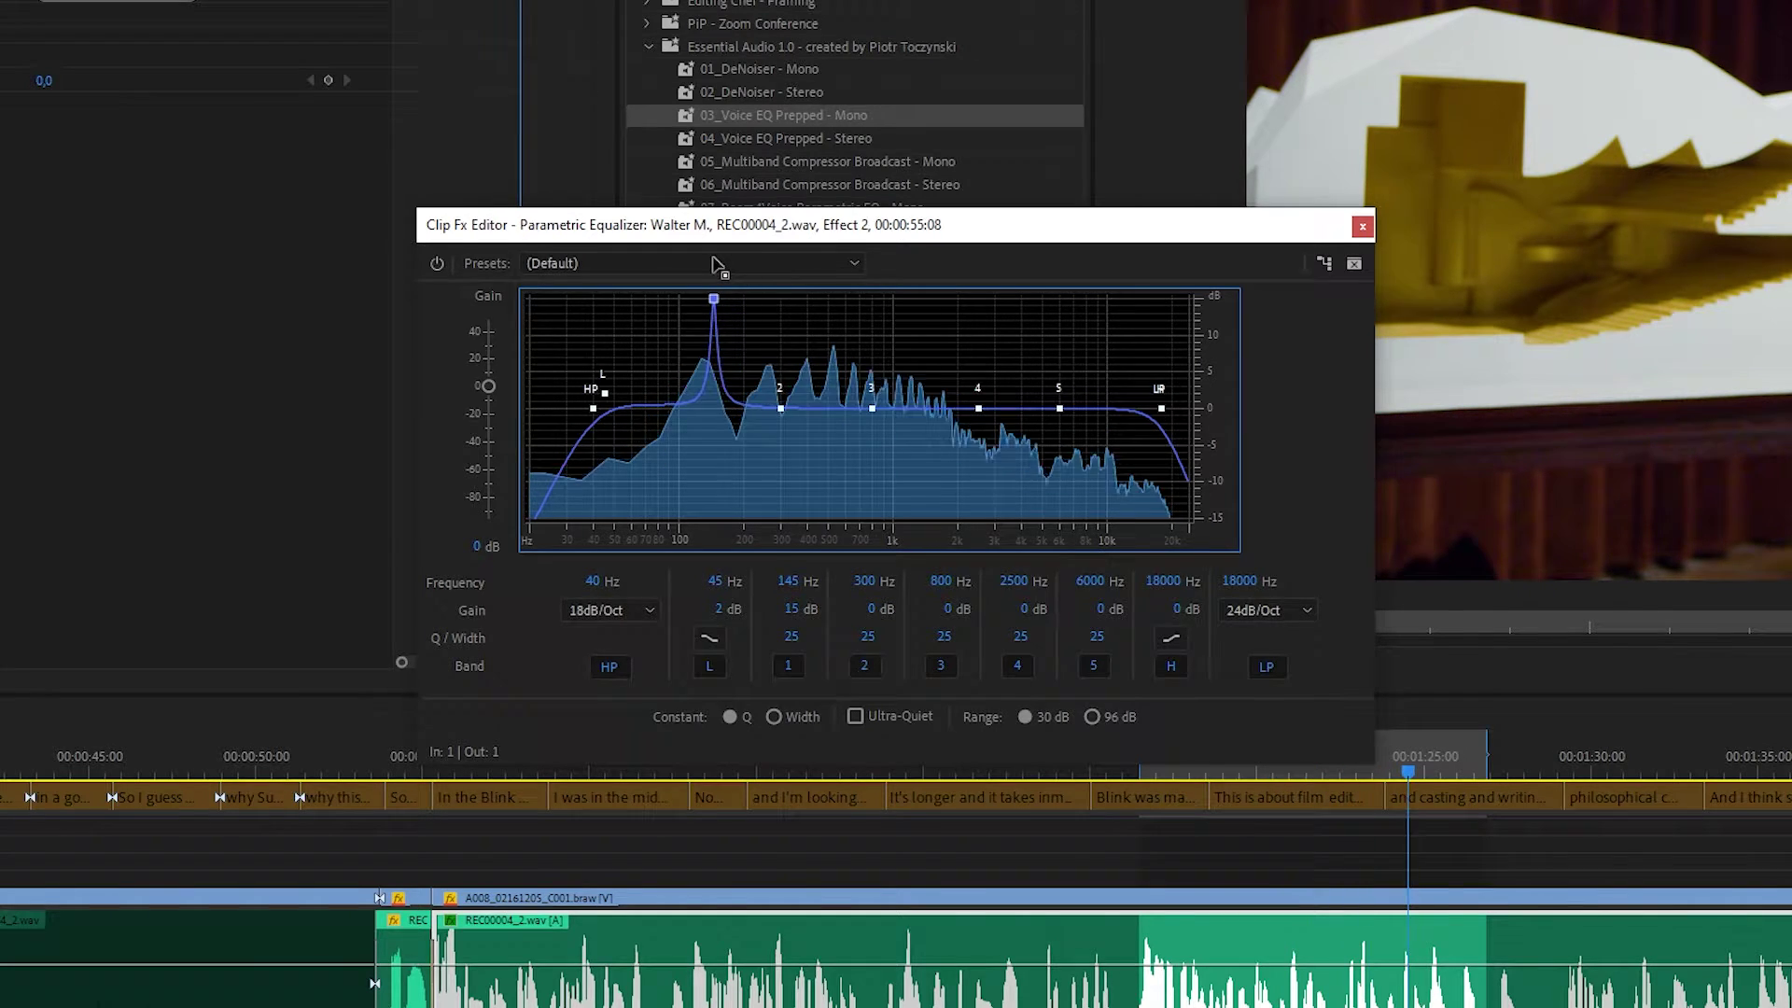
click(866, 609)
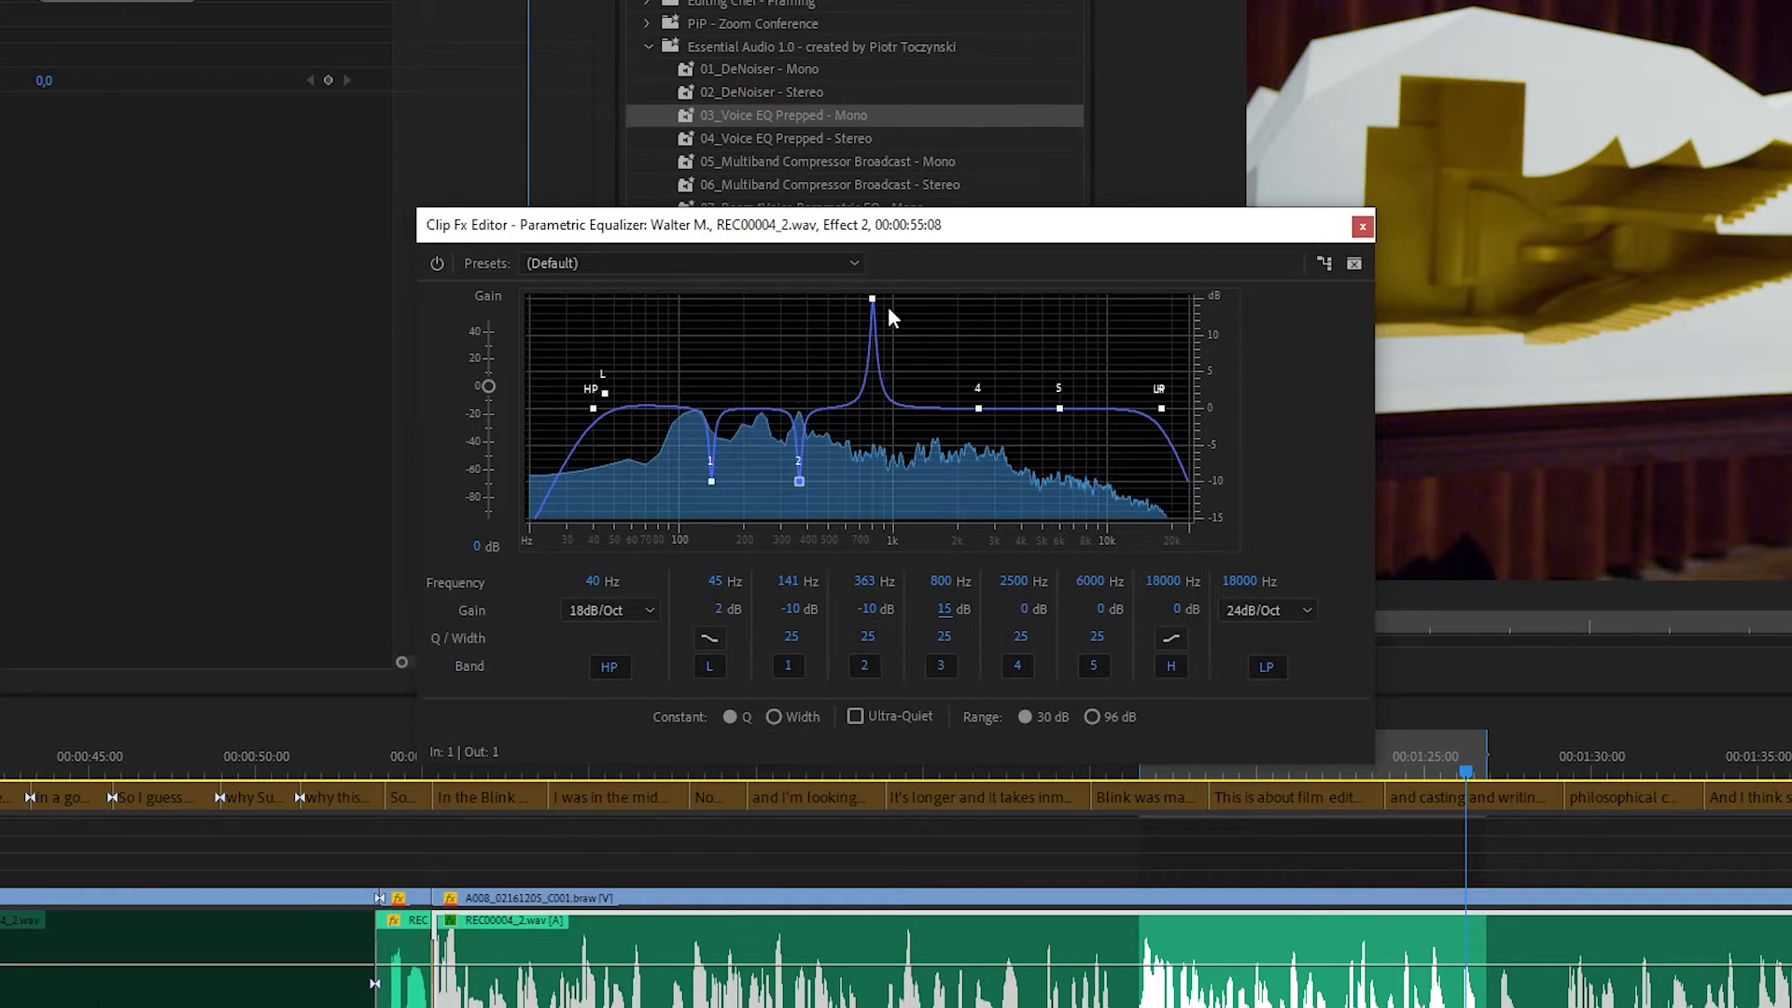
drag(872, 299, 852, 295)
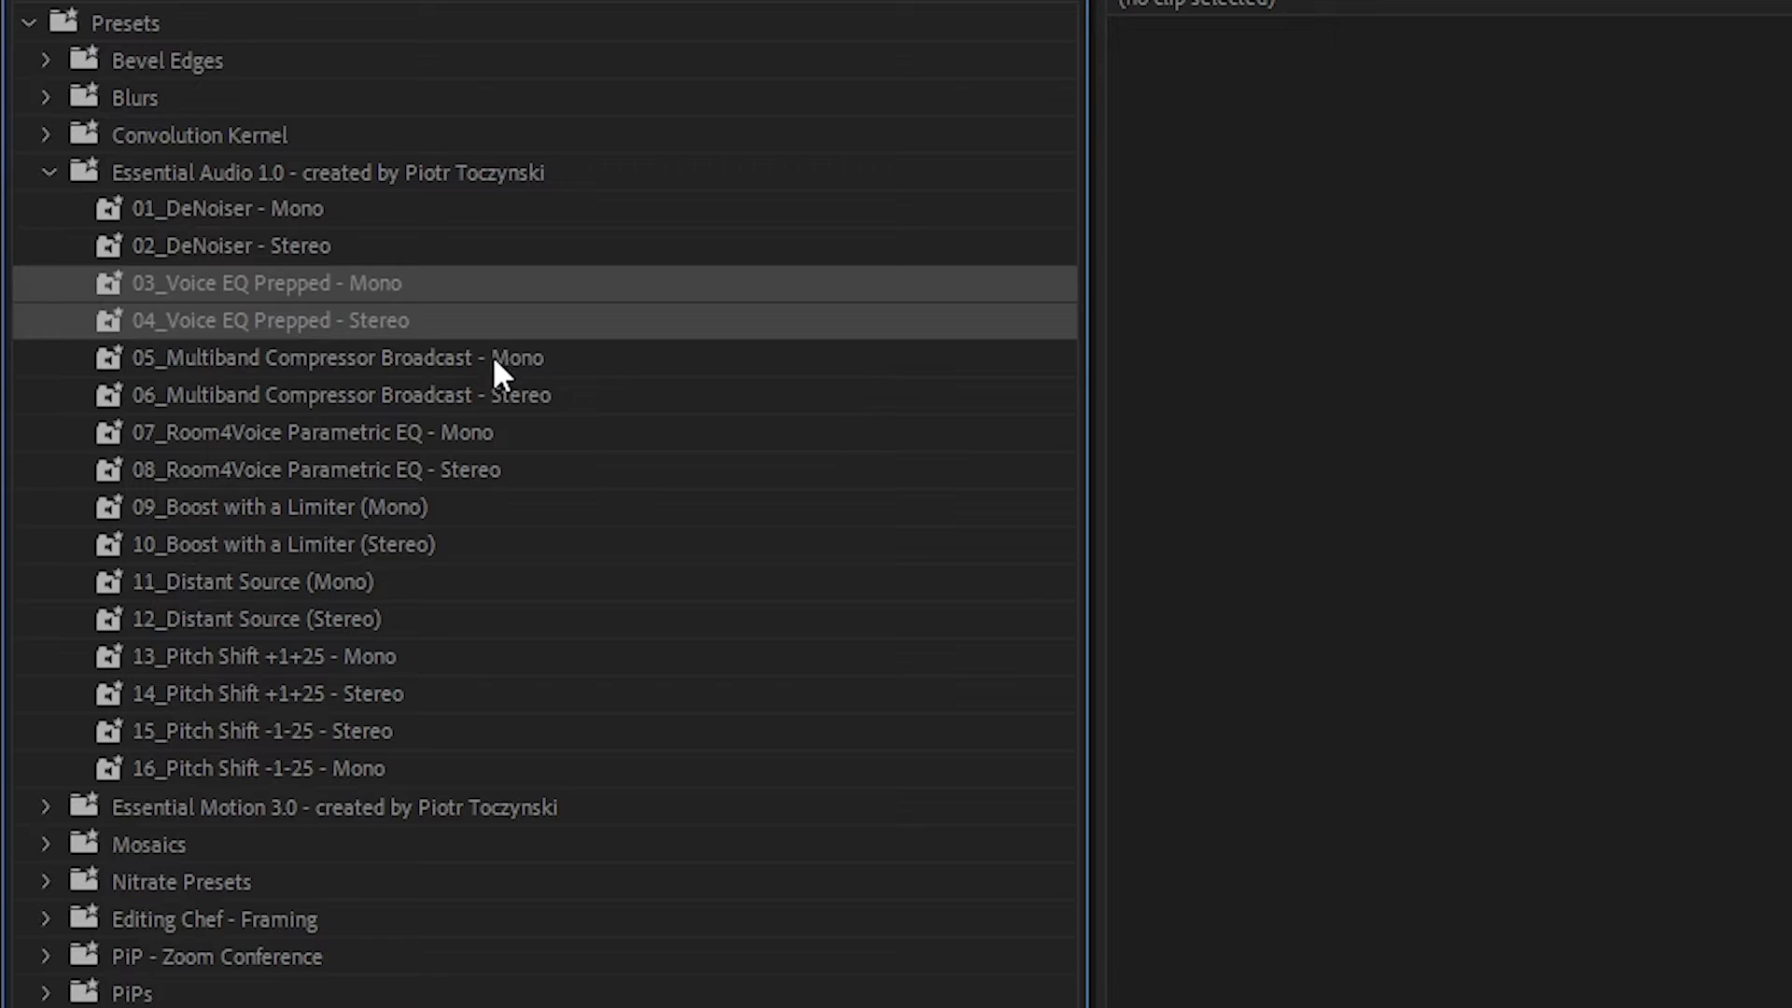
- Apply the 05 and 06 Multiband Compressor Broadcast presets to the Audio 1 clip and check its settings
click(500, 364)
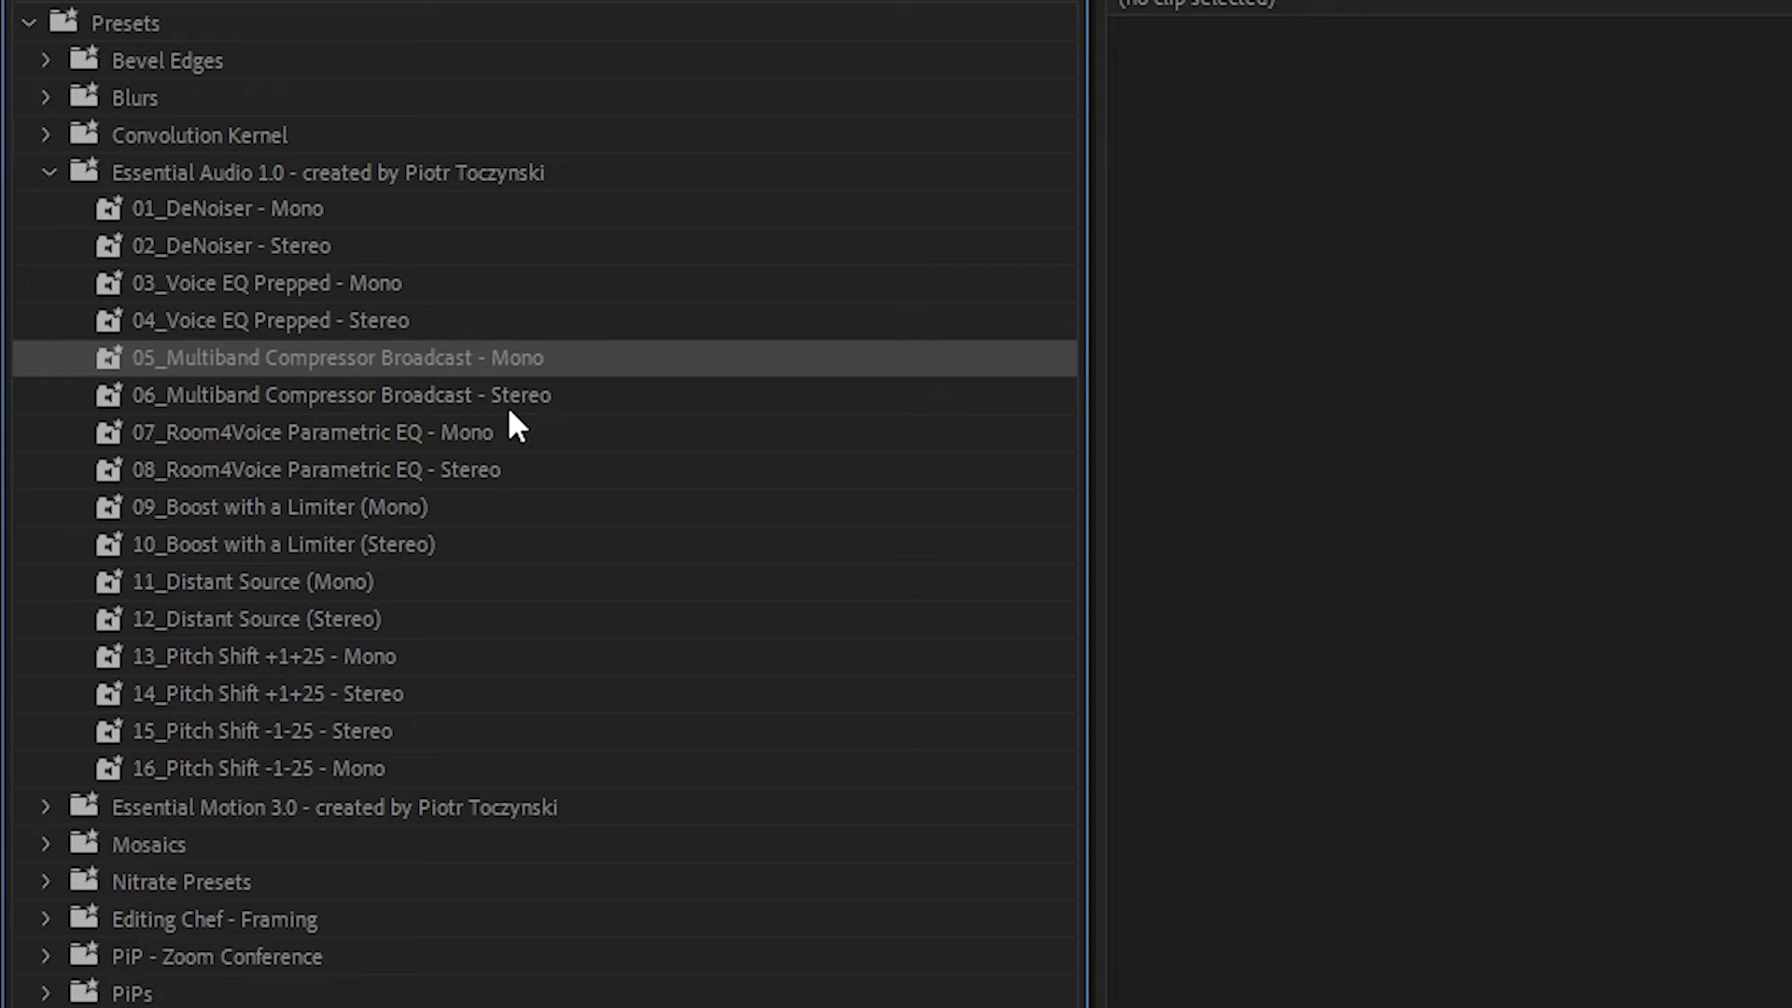
shift+click(508, 402)
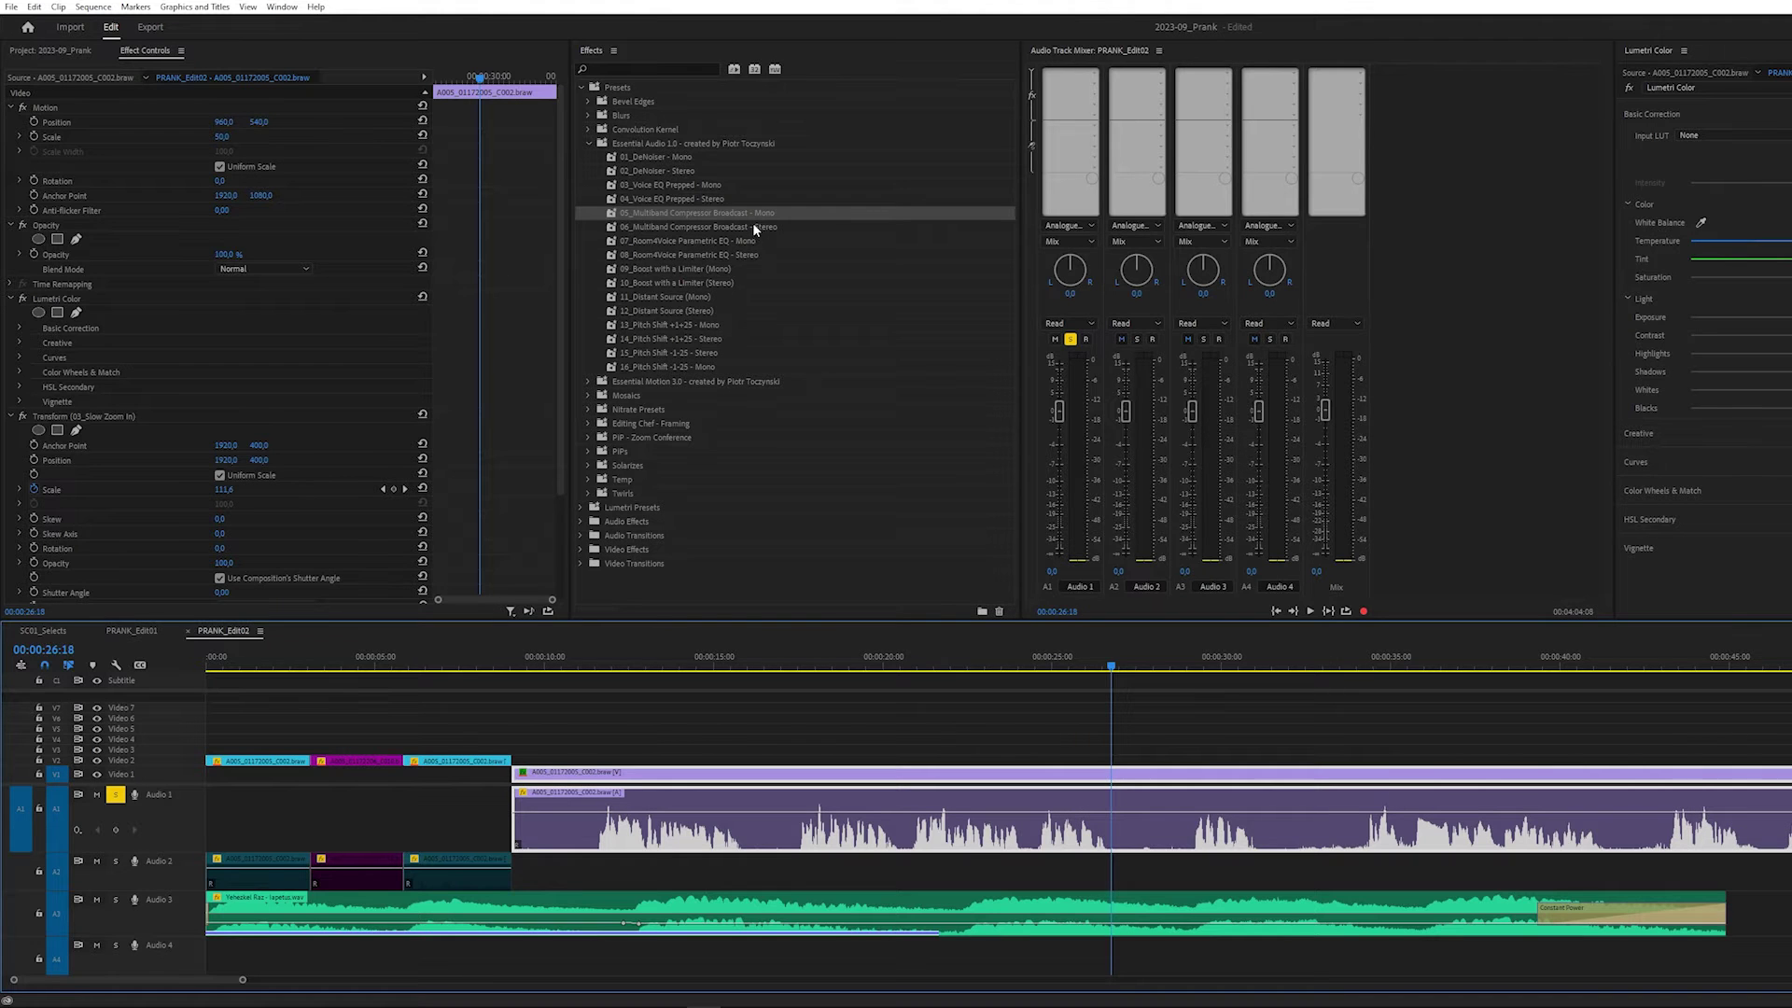
drag(754, 229, 1124, 837)
scroll(355, 525, down, 3)
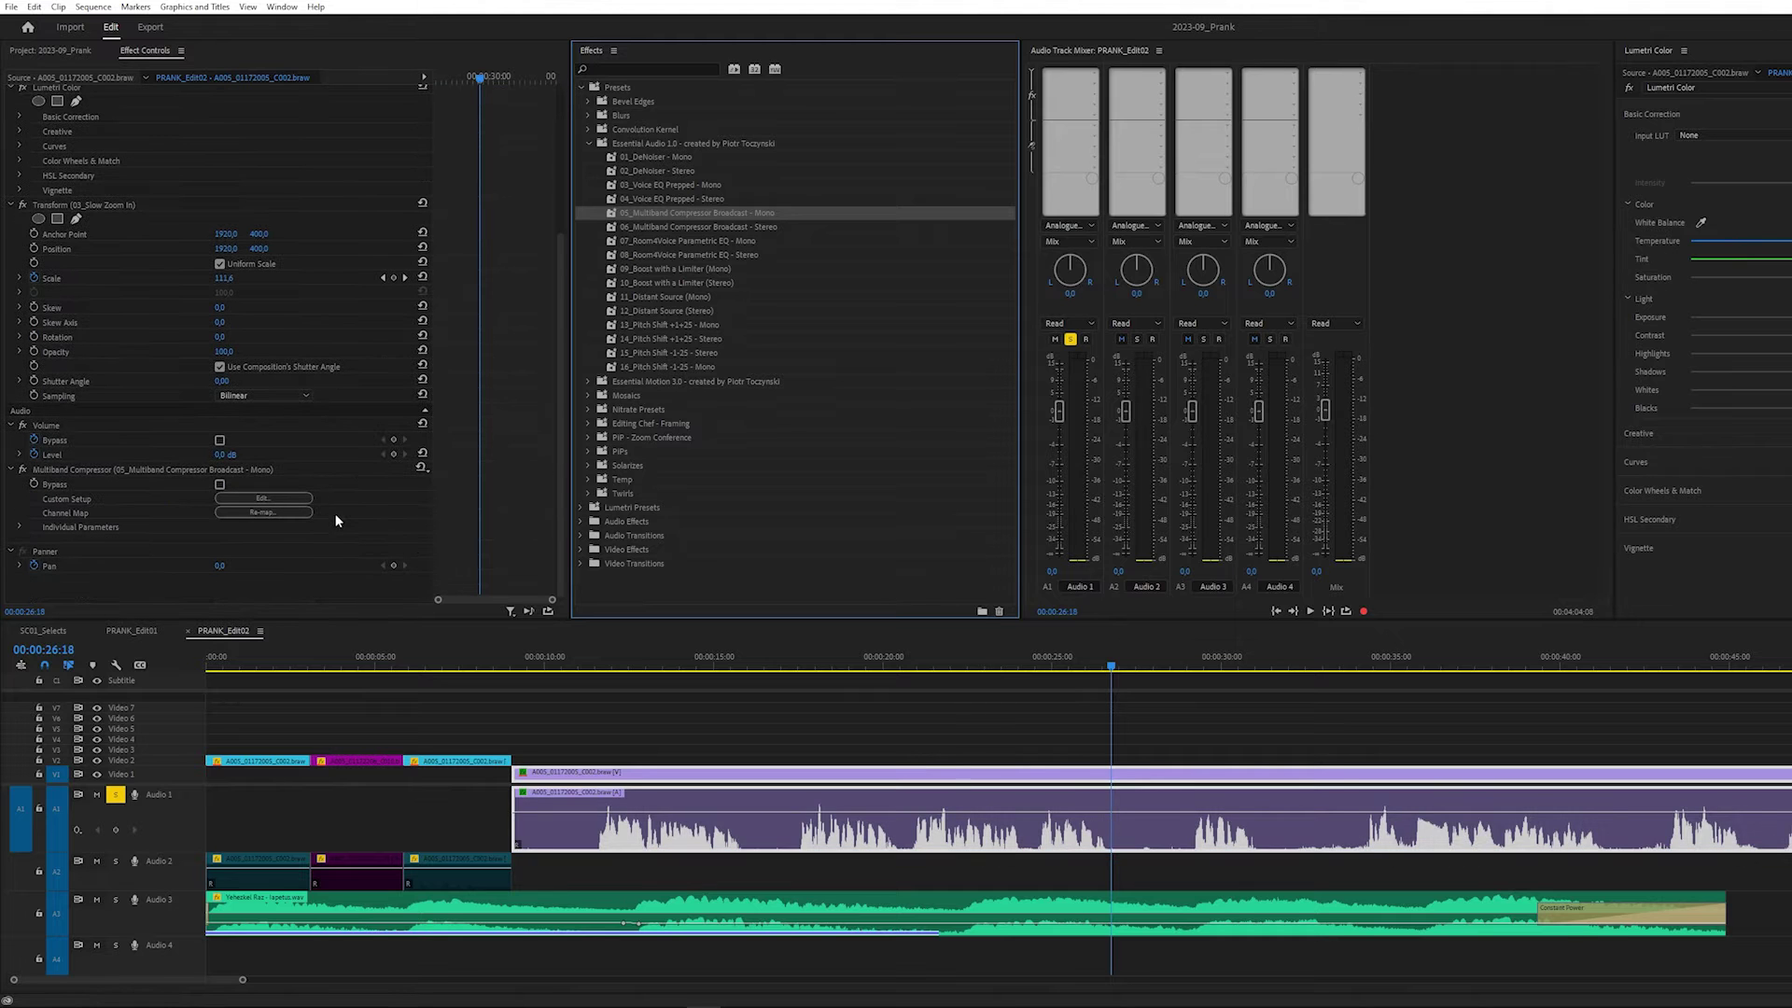
click(183, 468)
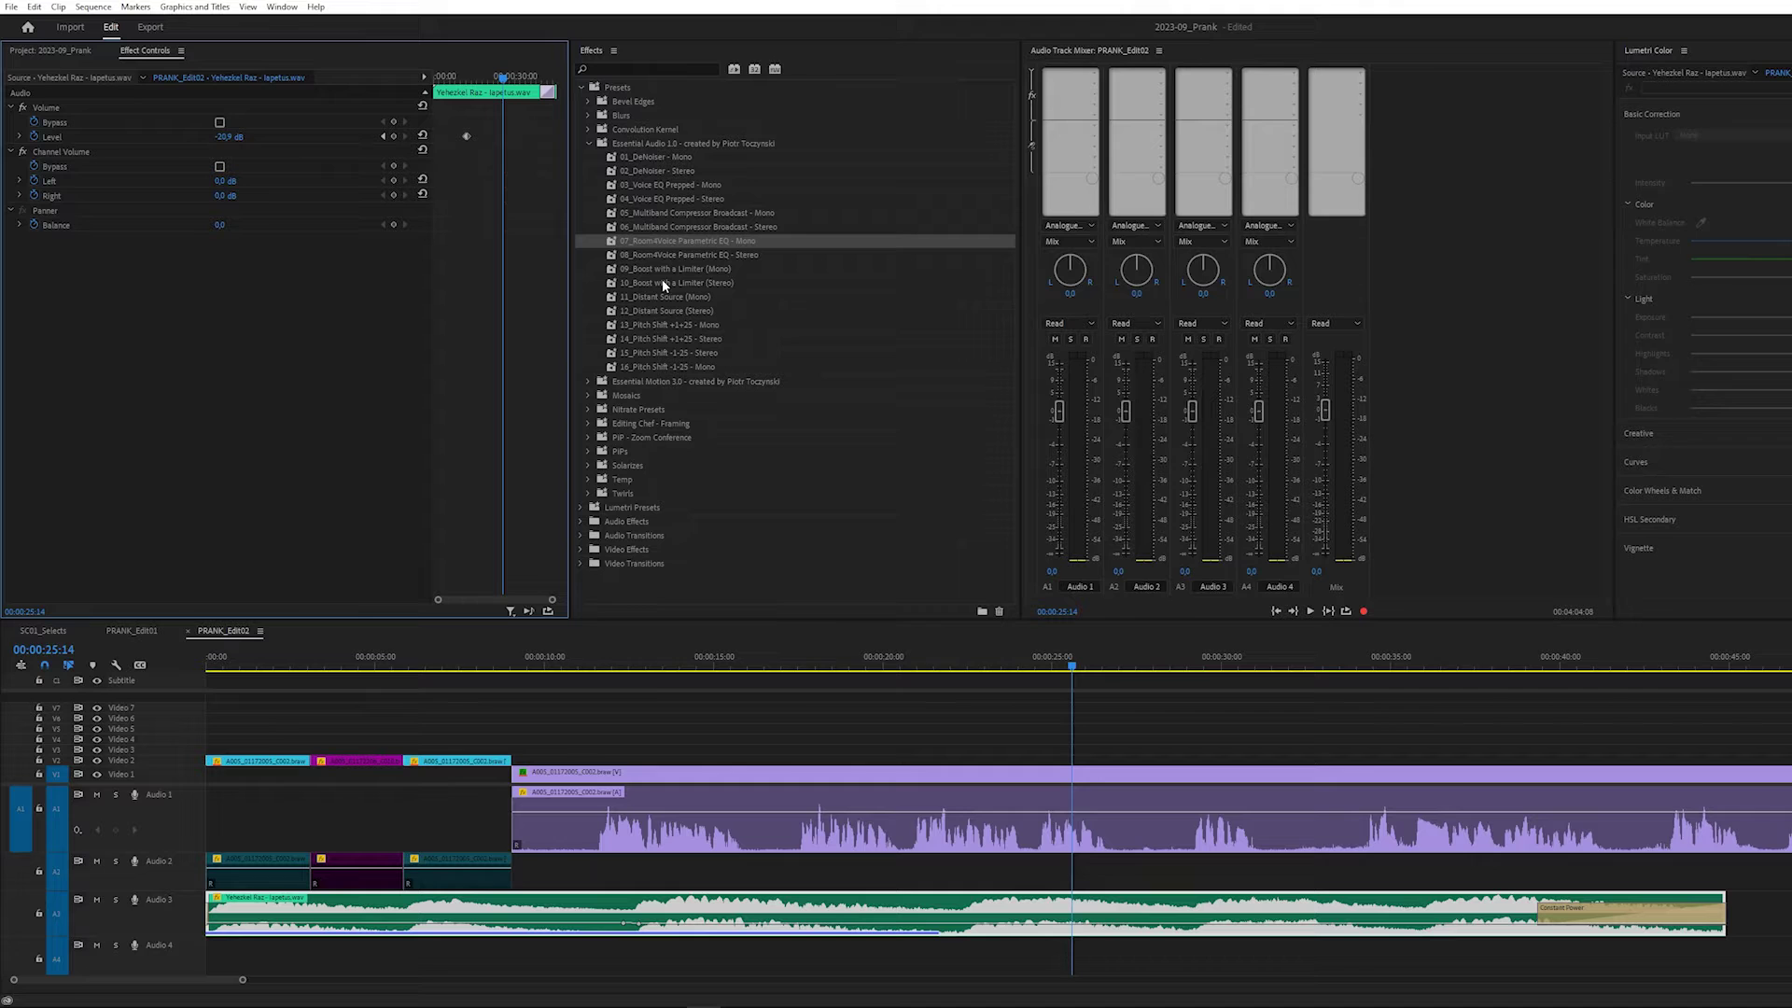
- Apply 08_Room4Voice Parametric EQ - Stereo to the Iapetus.wav music clip and play it back
drag(723, 256, 1027, 914)
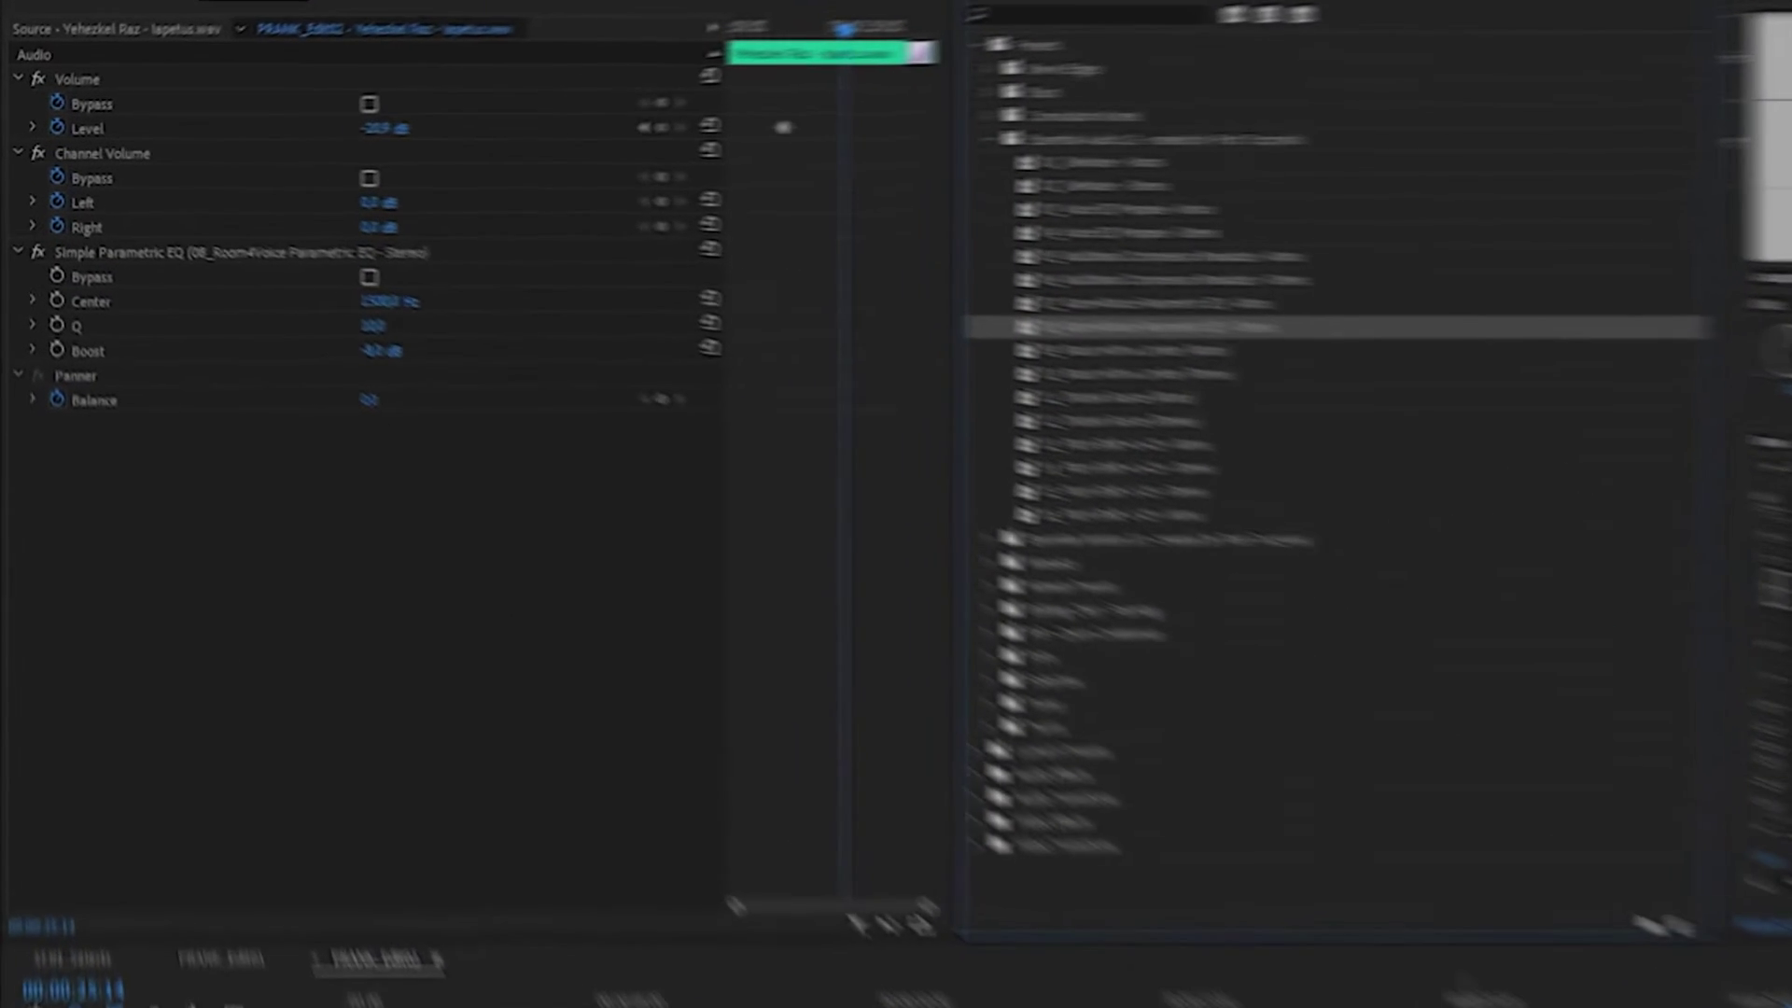
click(373, 273)
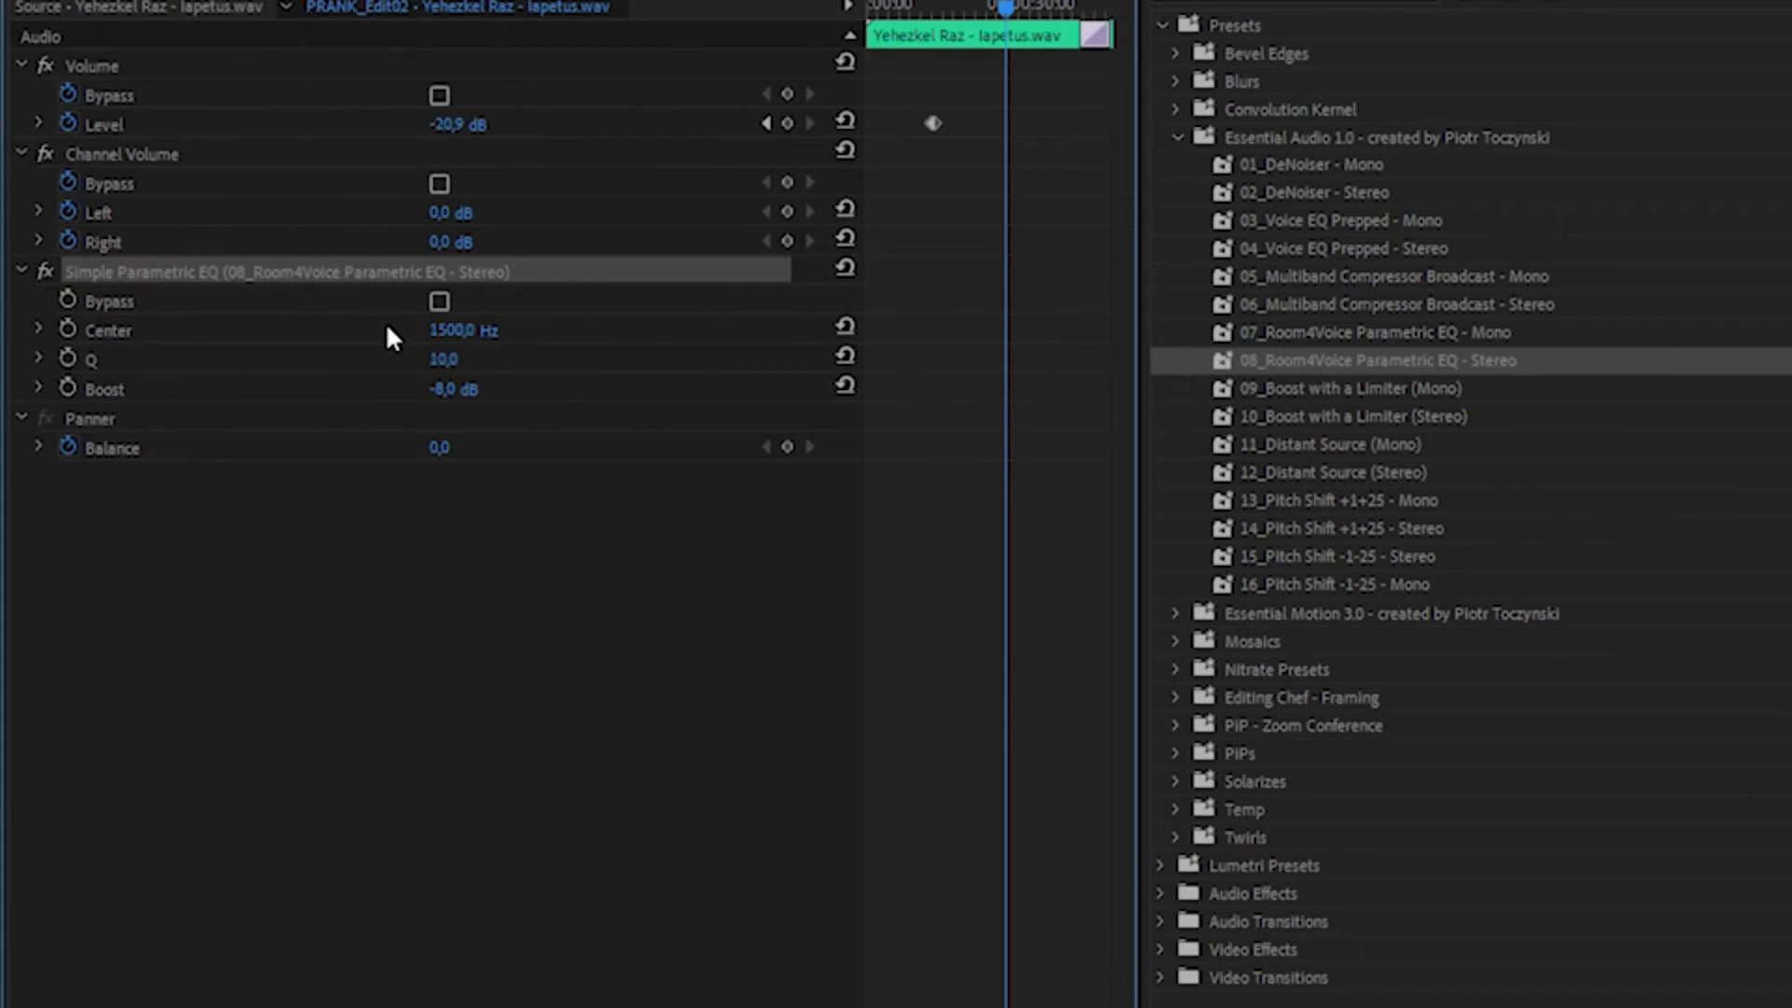
key(space)
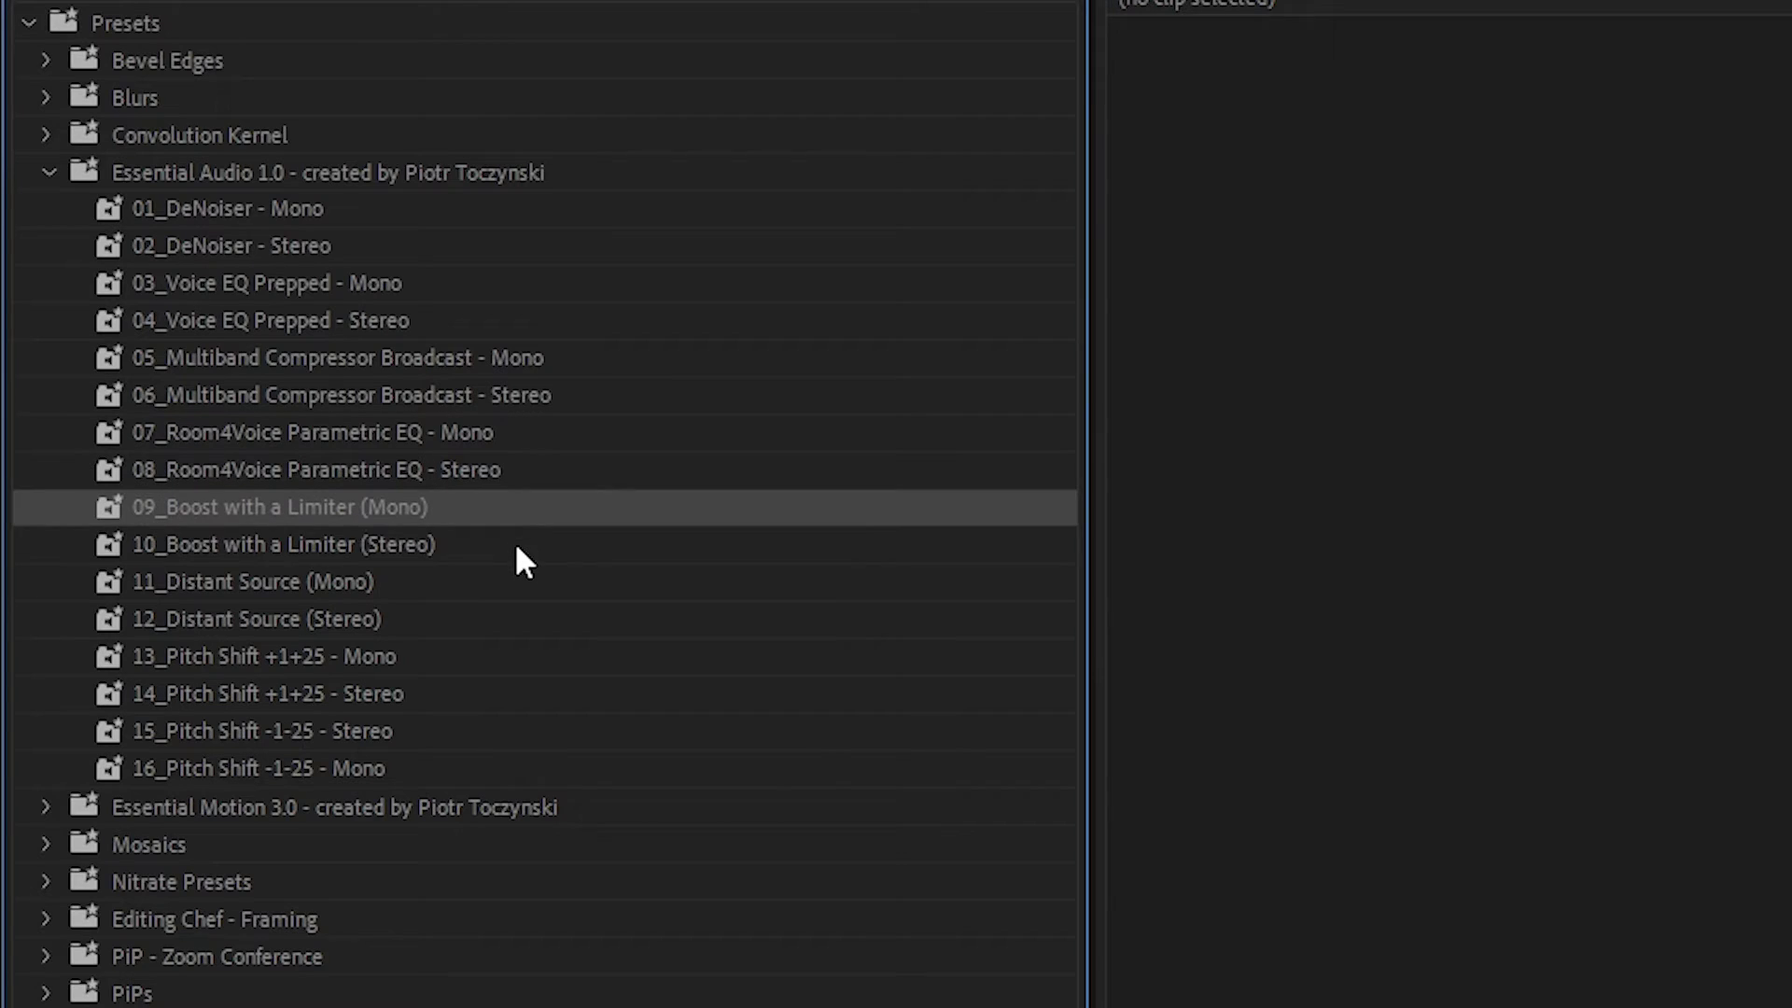
- Add 10_Boost with a Limiter (Stereo) to the Boost with a Limiter preset selection
shift+click(515, 541)
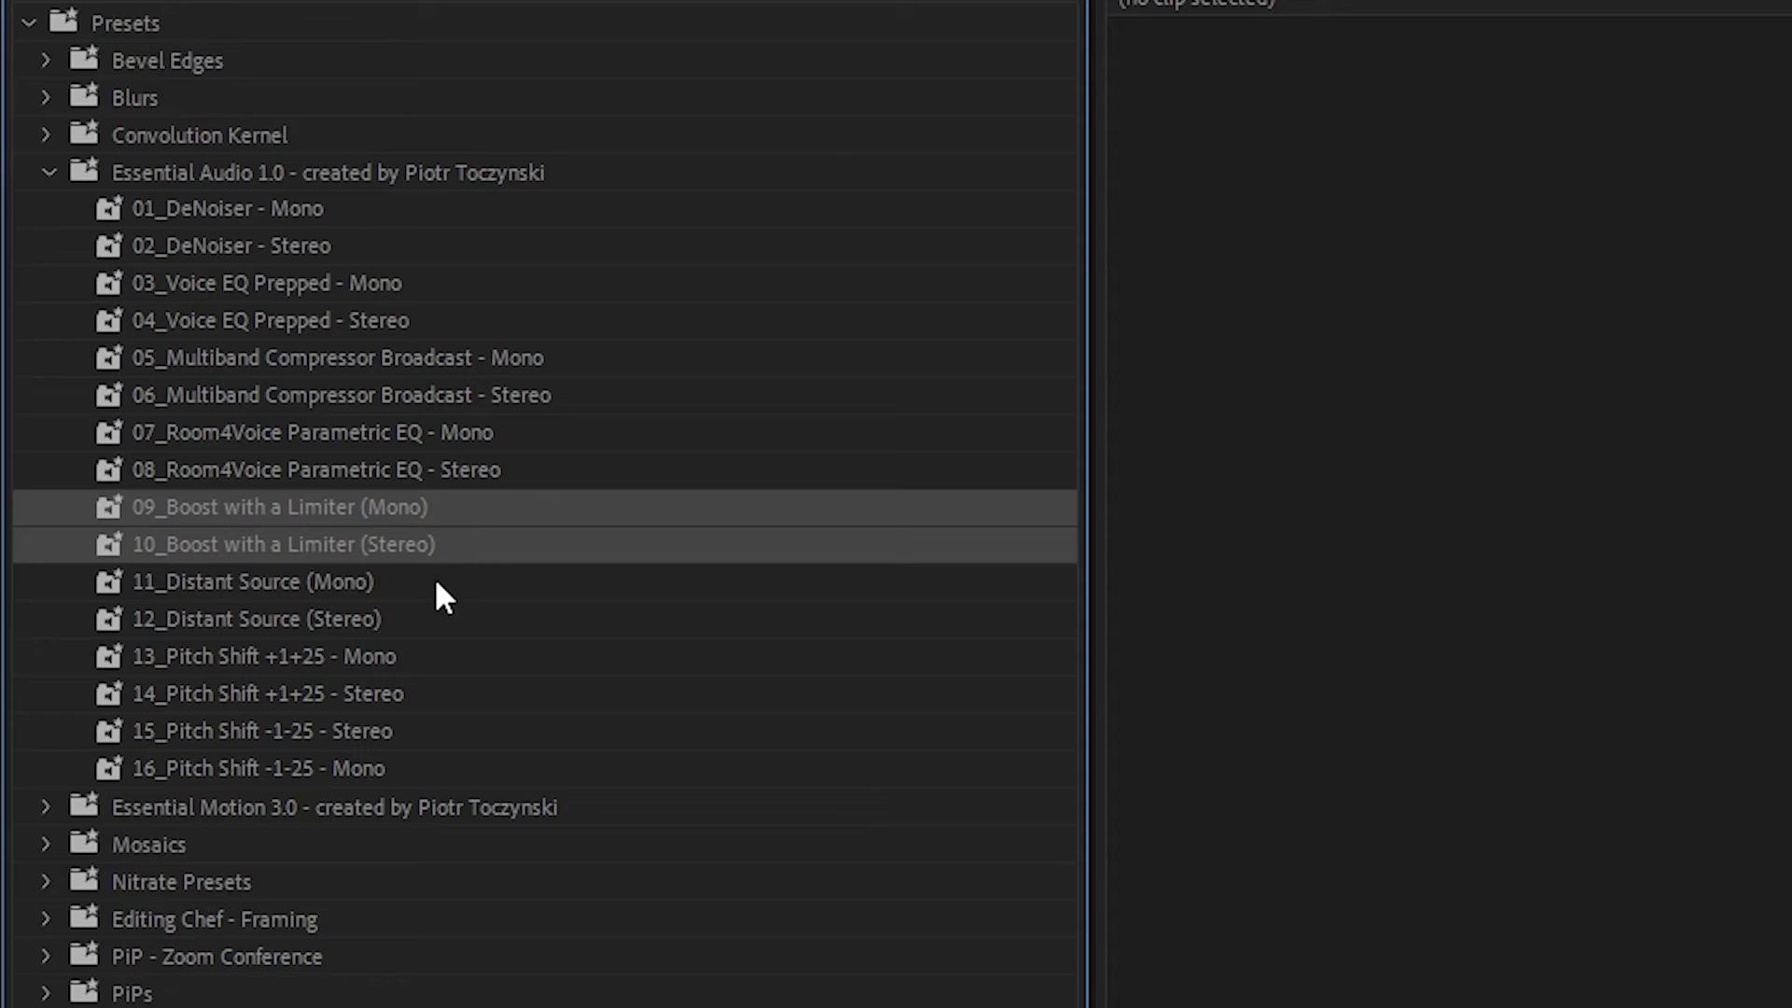
- Select the 11 and 12 Distant Source presets and play the timeline to the footsteps clip
click(434, 578)
shift+click(444, 620)
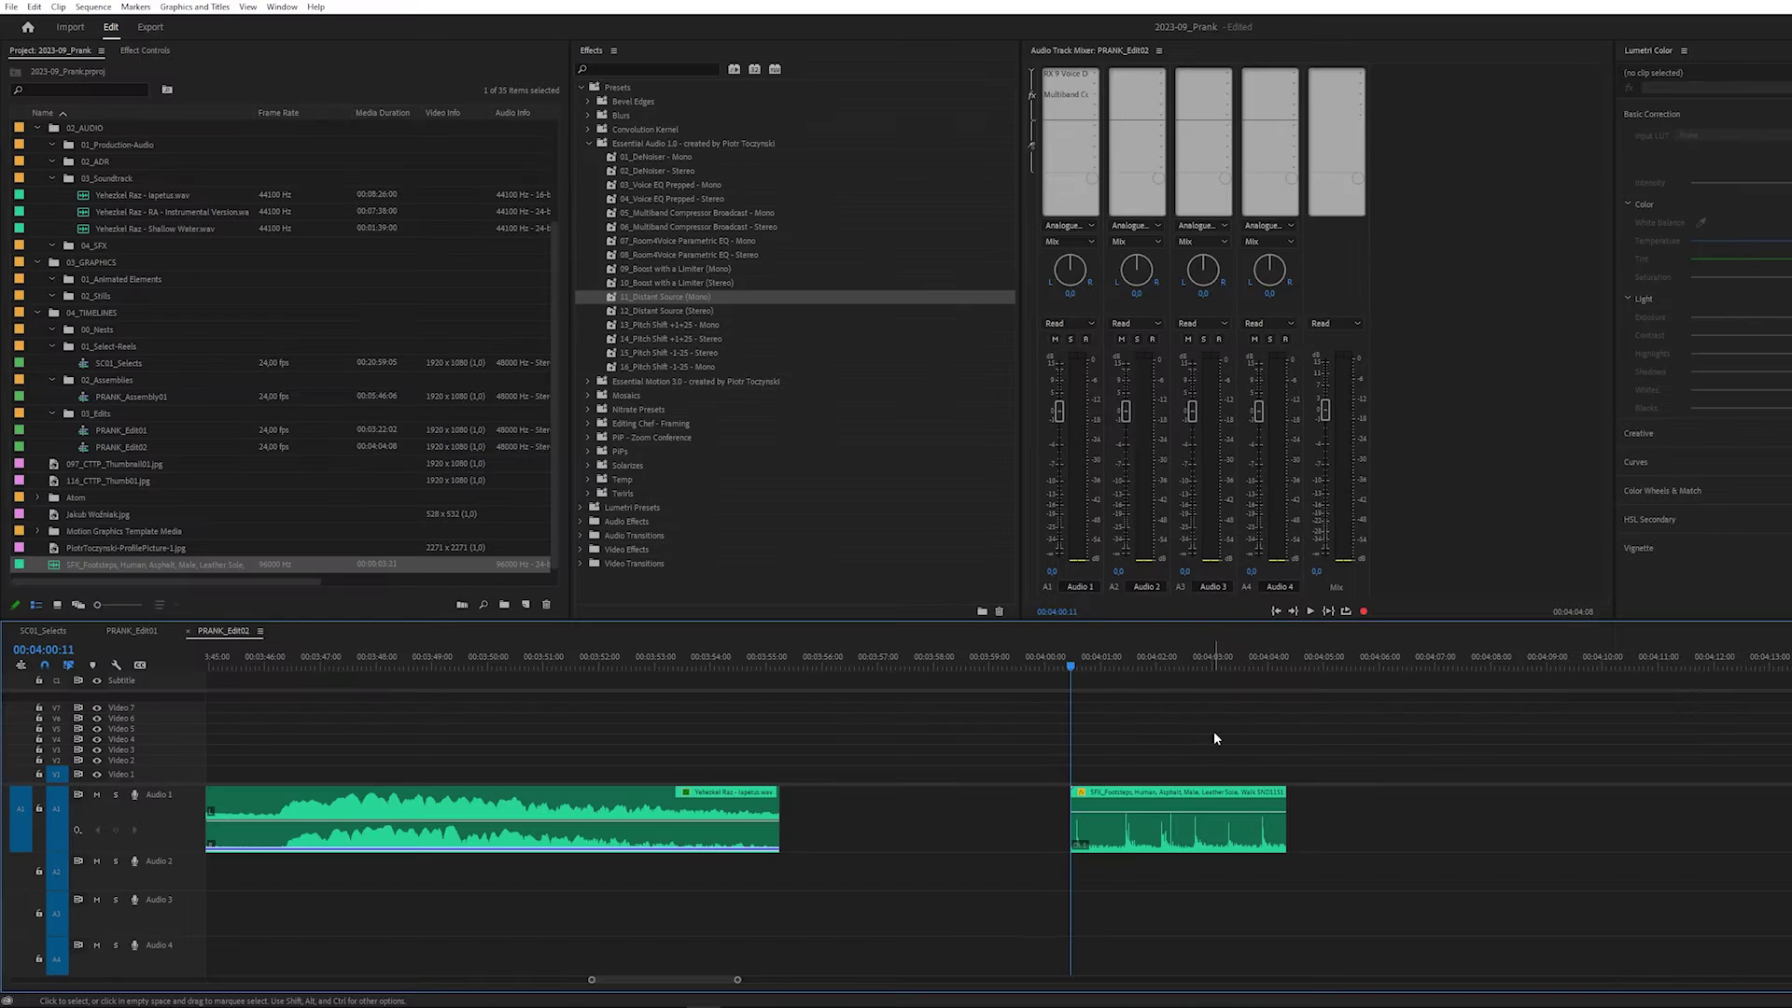
key(space)
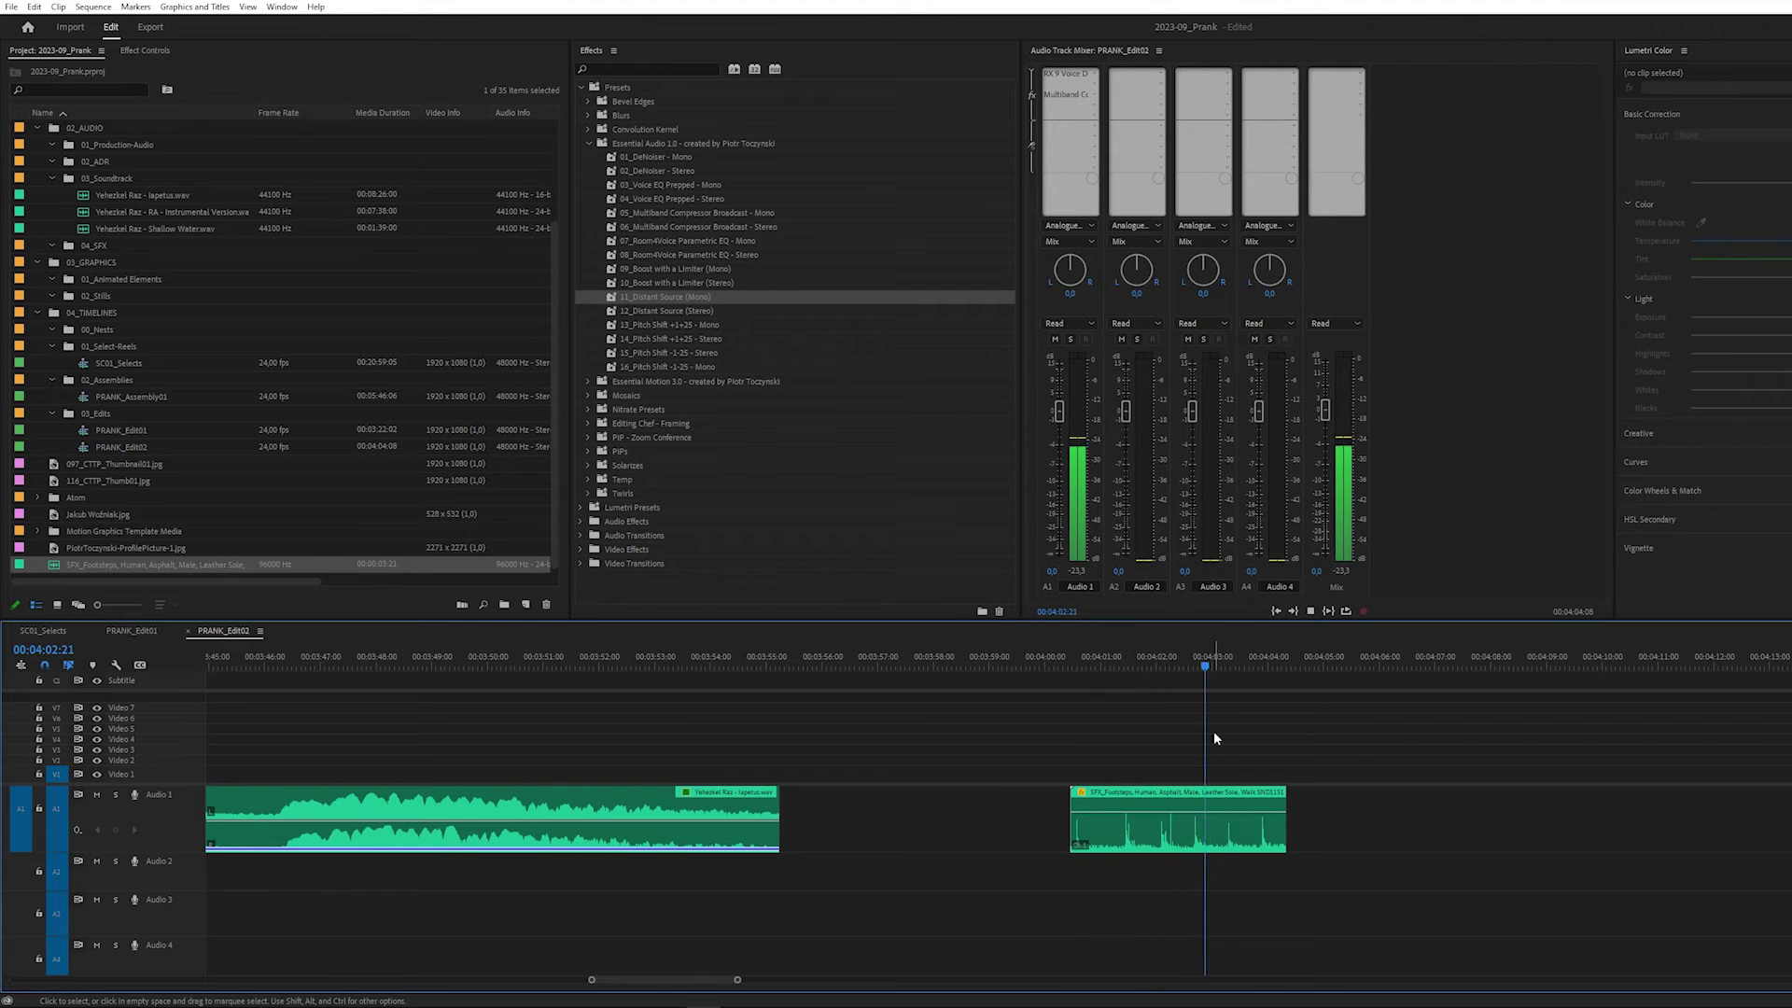
key(space)
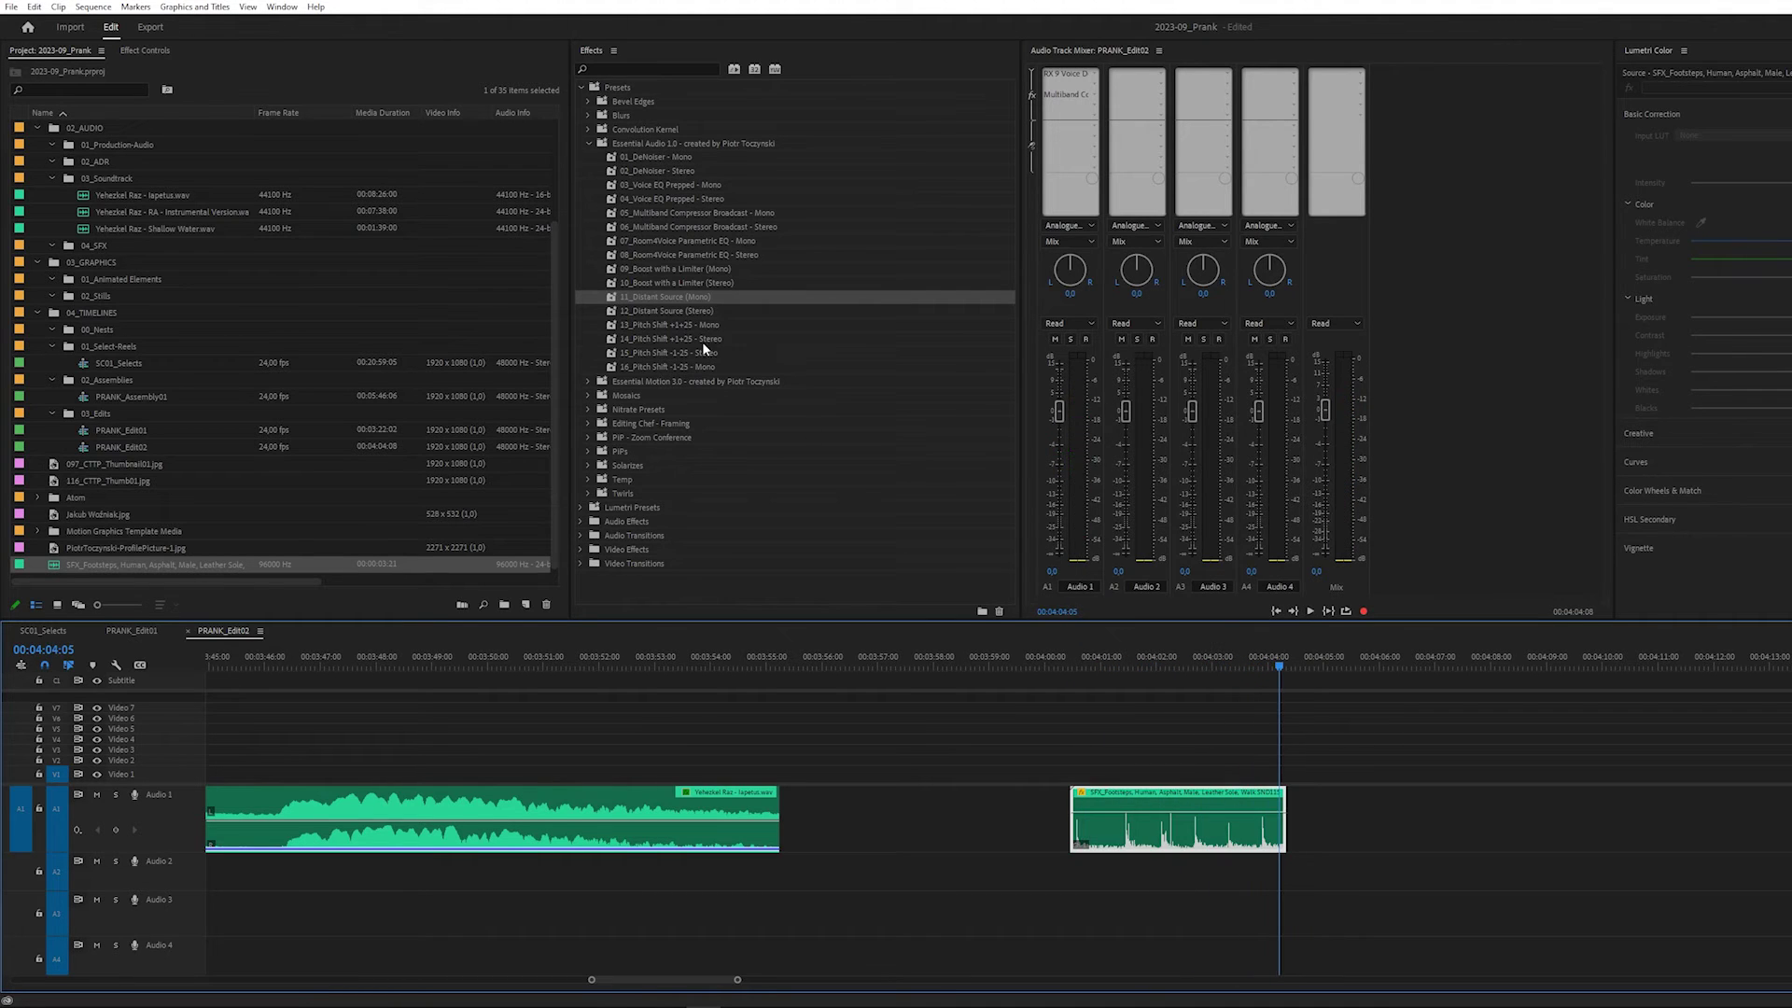
- Apply 11_Distant Source (Mono) to the footsteps clip, play it, and open Soundly Place it's editor
drag(664, 296, 1220, 727)
drag(1229, 812, 1230, 812)
click(1075, 669)
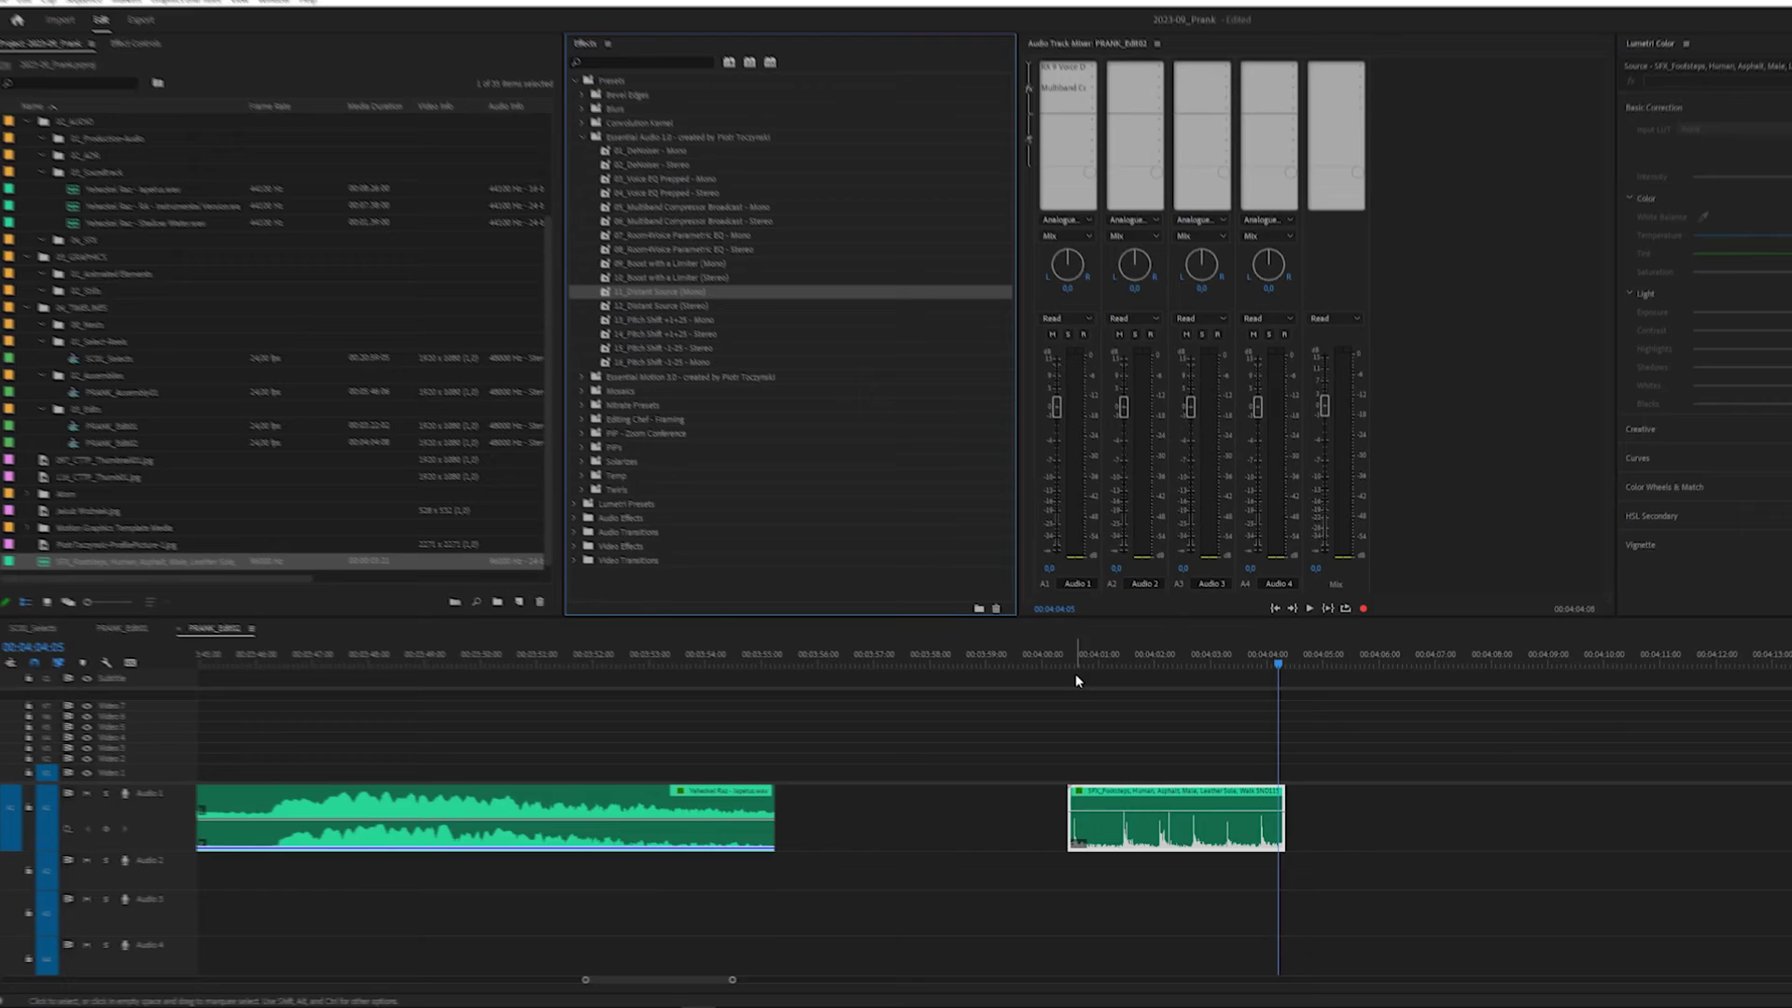
key(space)
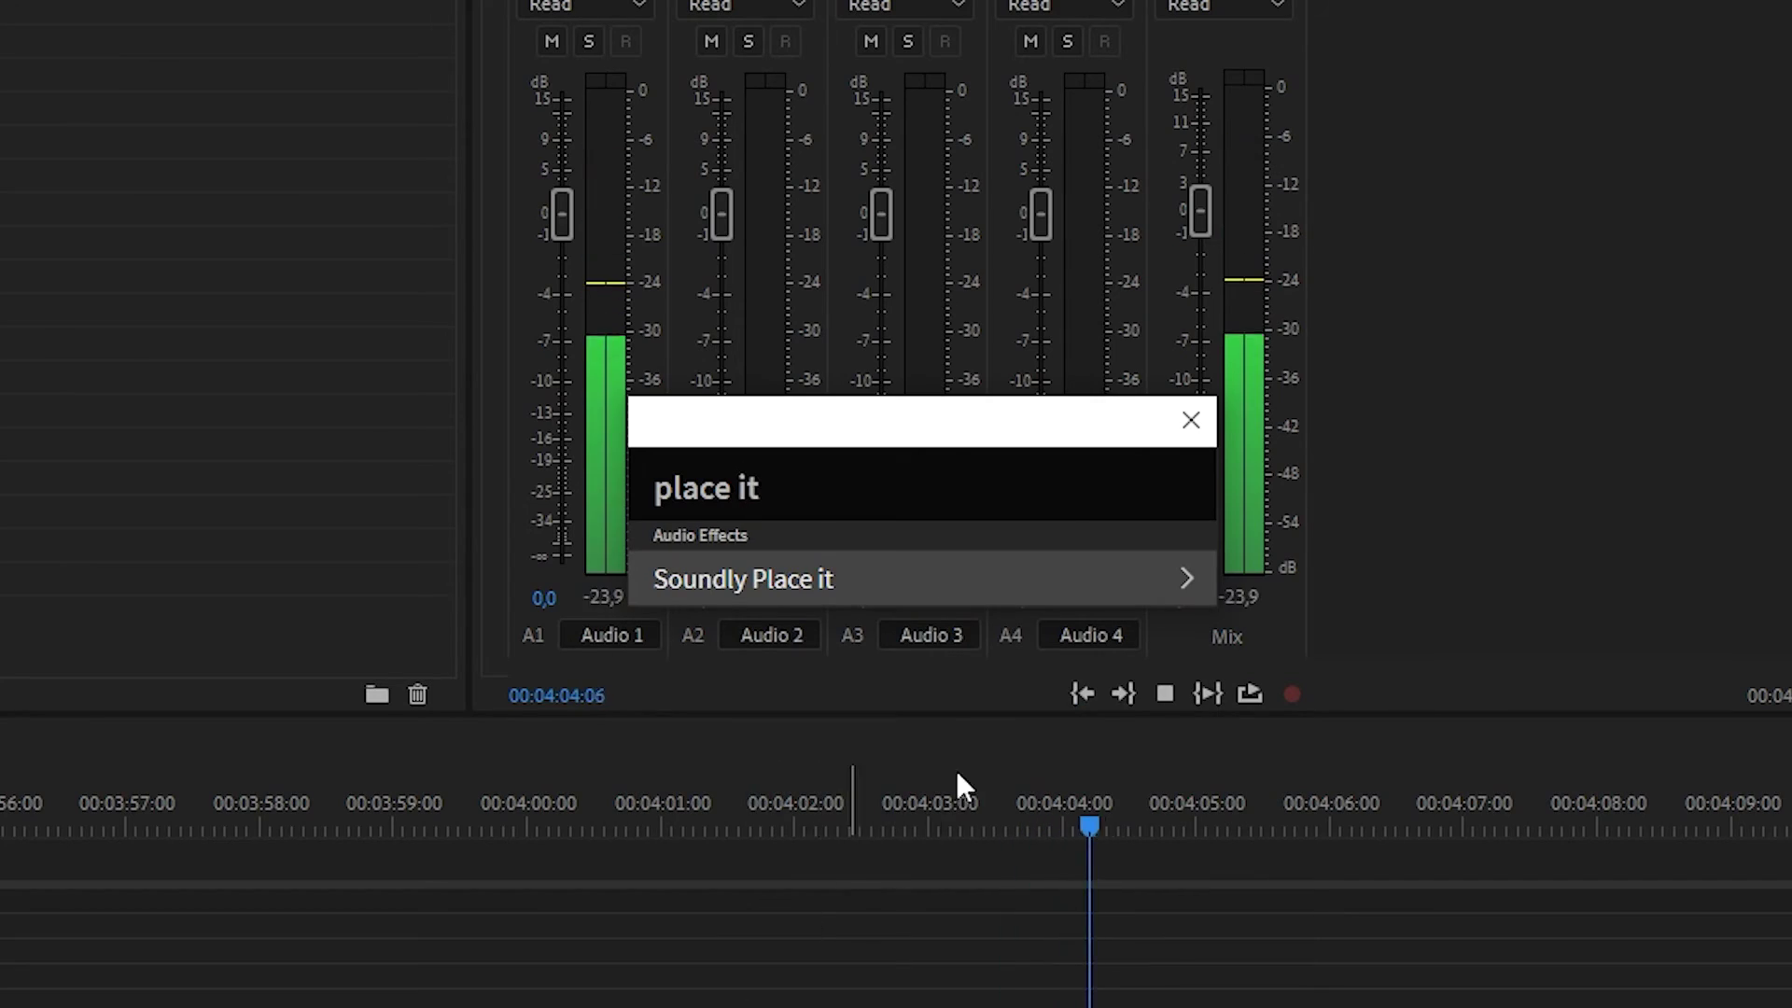
click(877, 581)
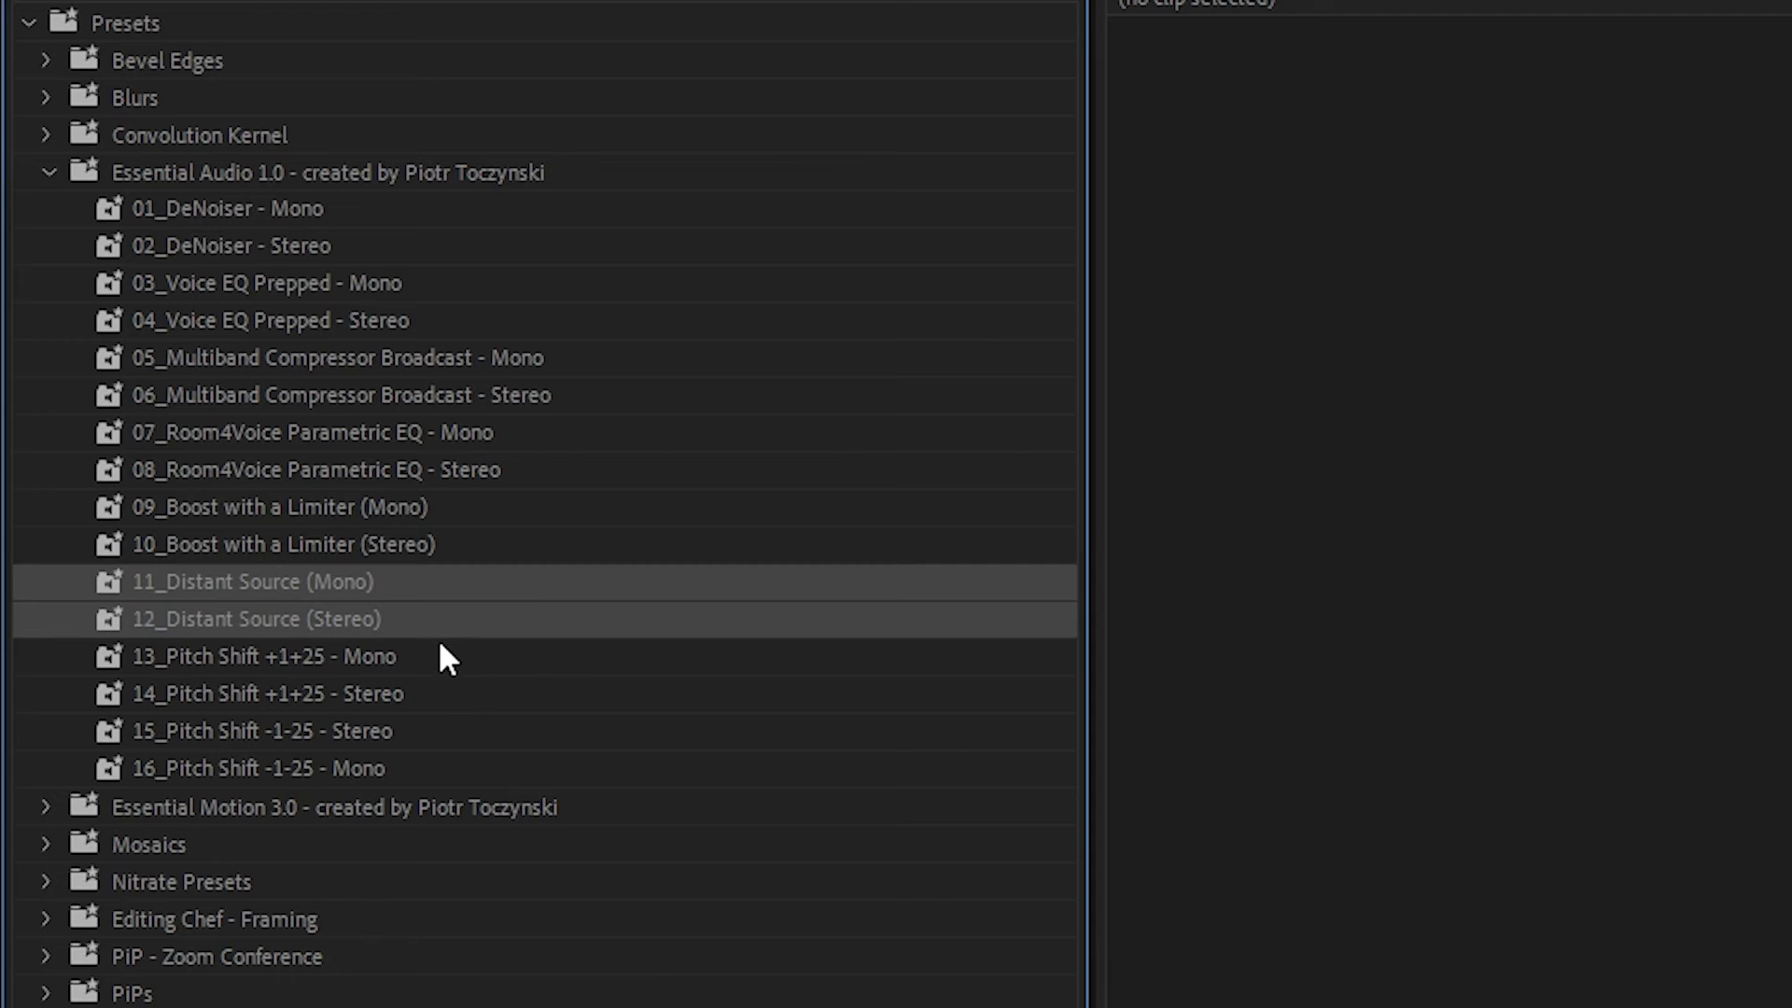
- Select Pitch Shift presets 13 through 16 and audition the music clips around 03:47 and 04:09
click(433, 653)
shift+click(425, 693)
shift+click(411, 732)
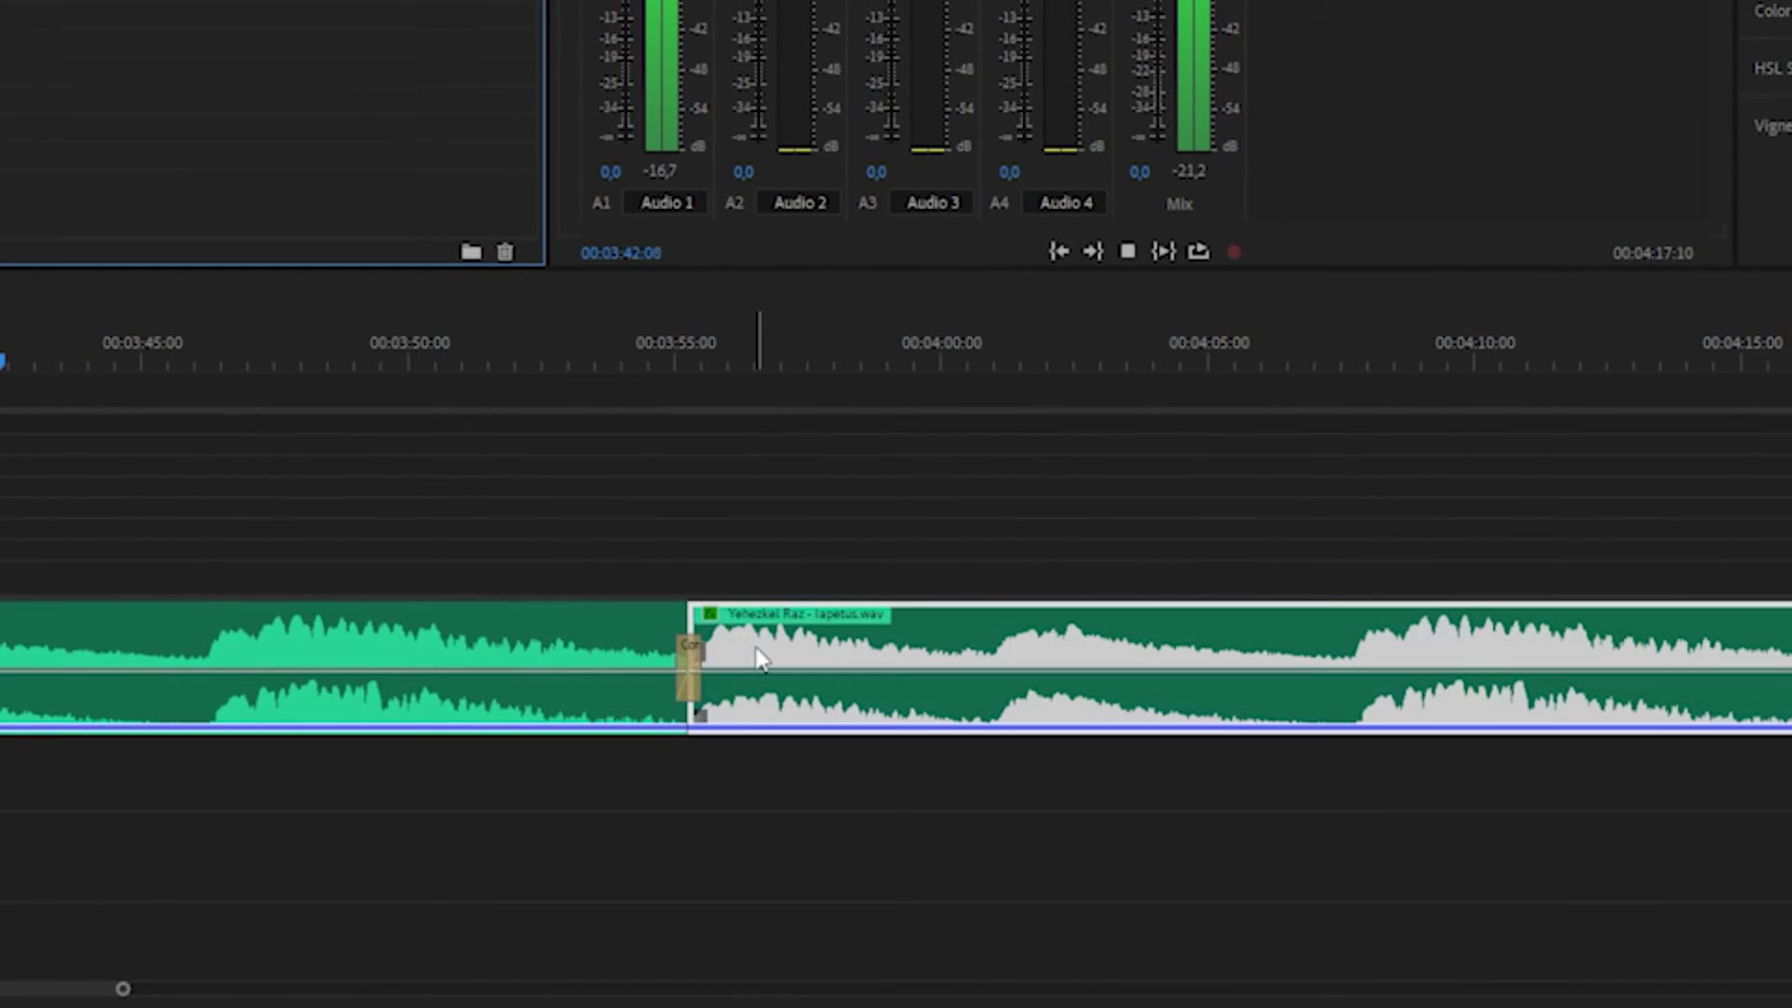
click(280, 347)
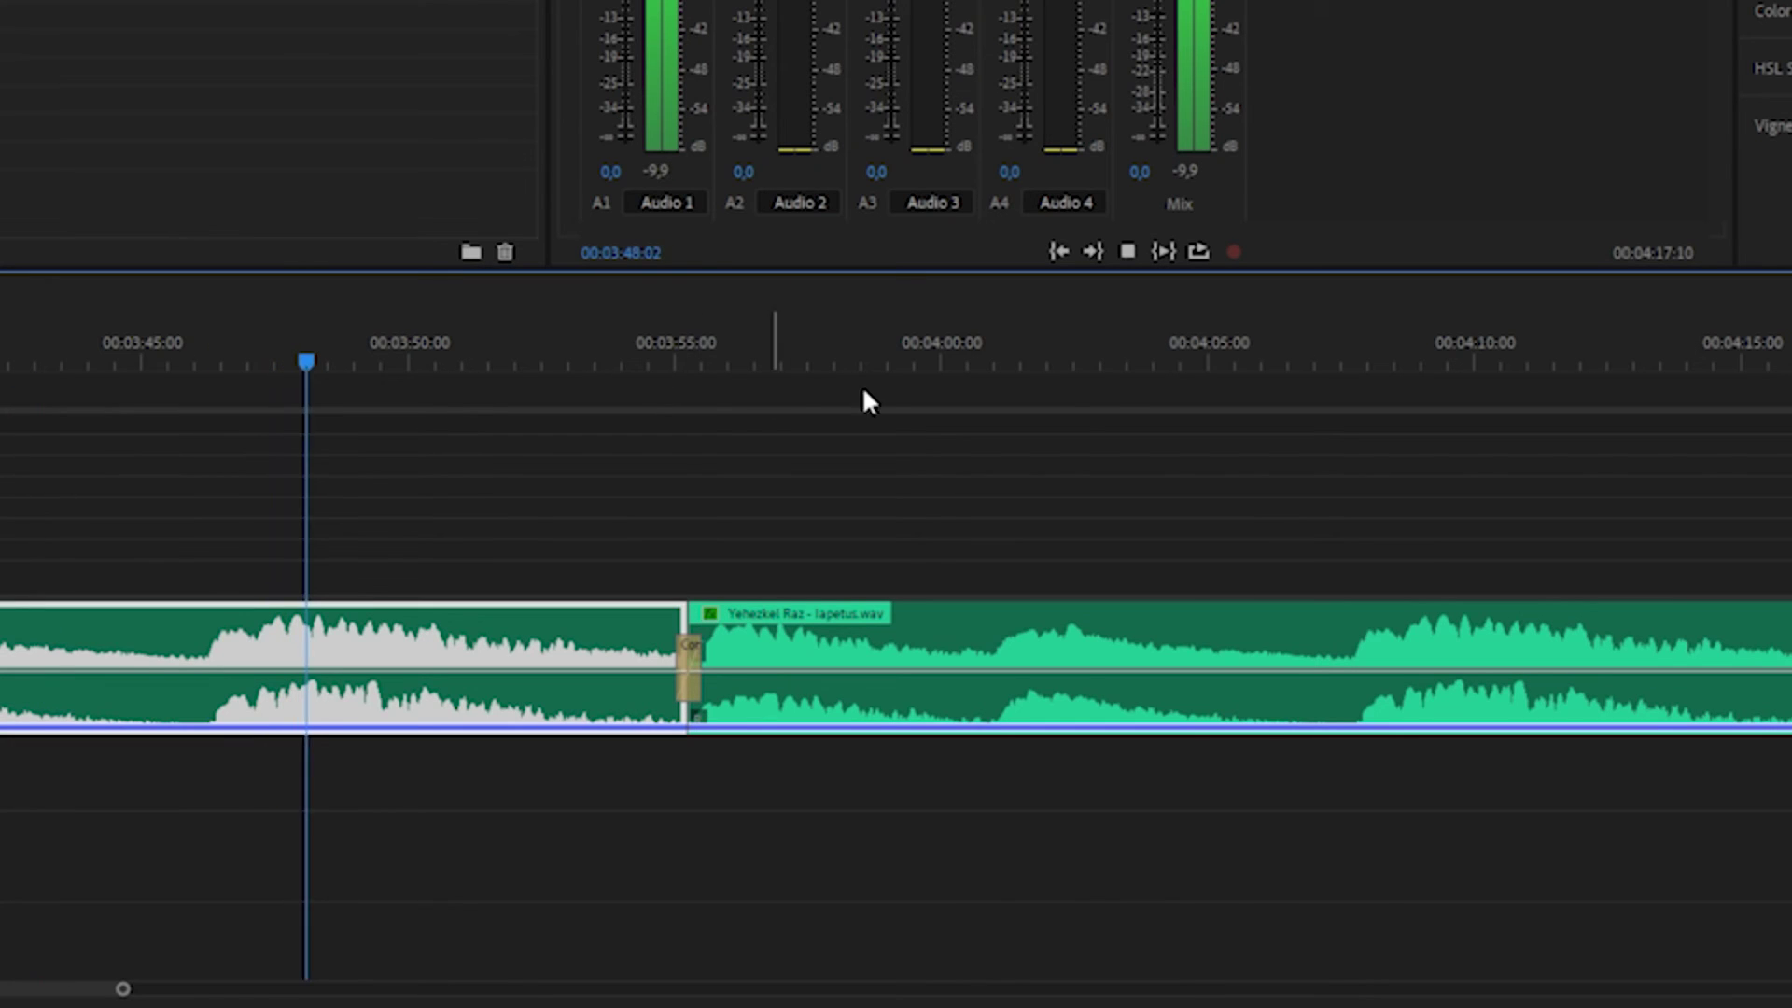
click(1407, 366)
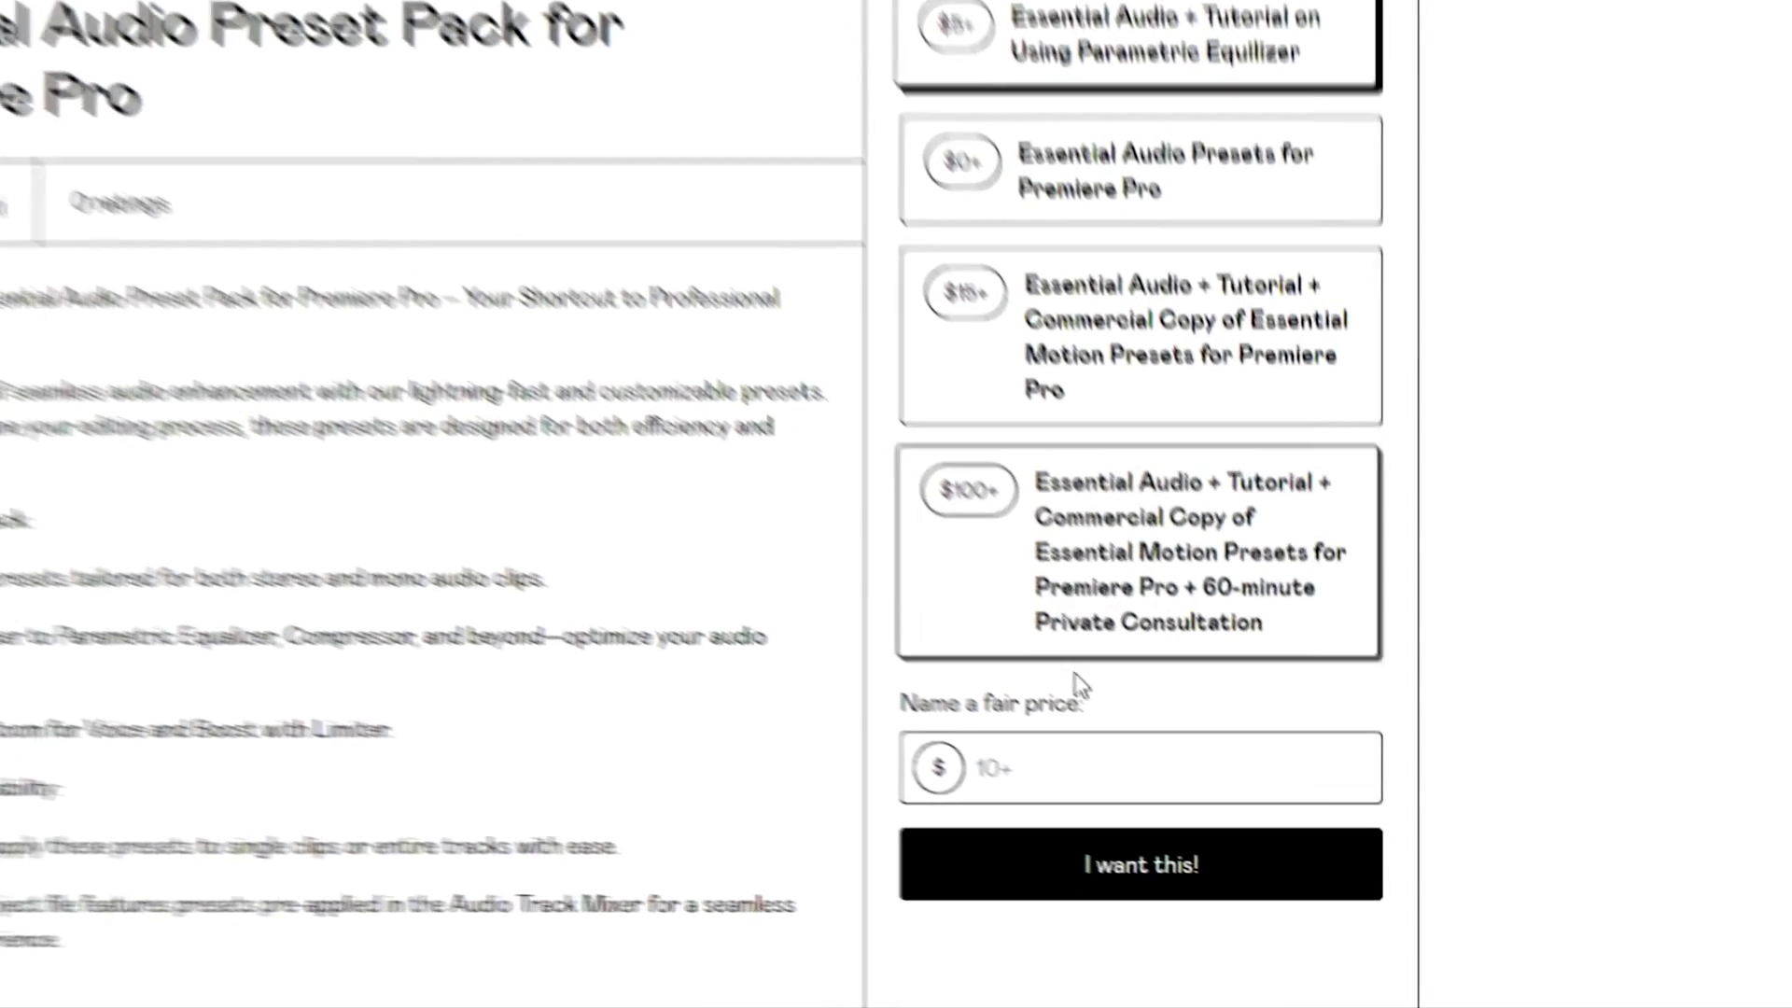
- Start entering a price in the Essential Audio Preset Pack's 'Name a fair price' field
click(1185, 831)
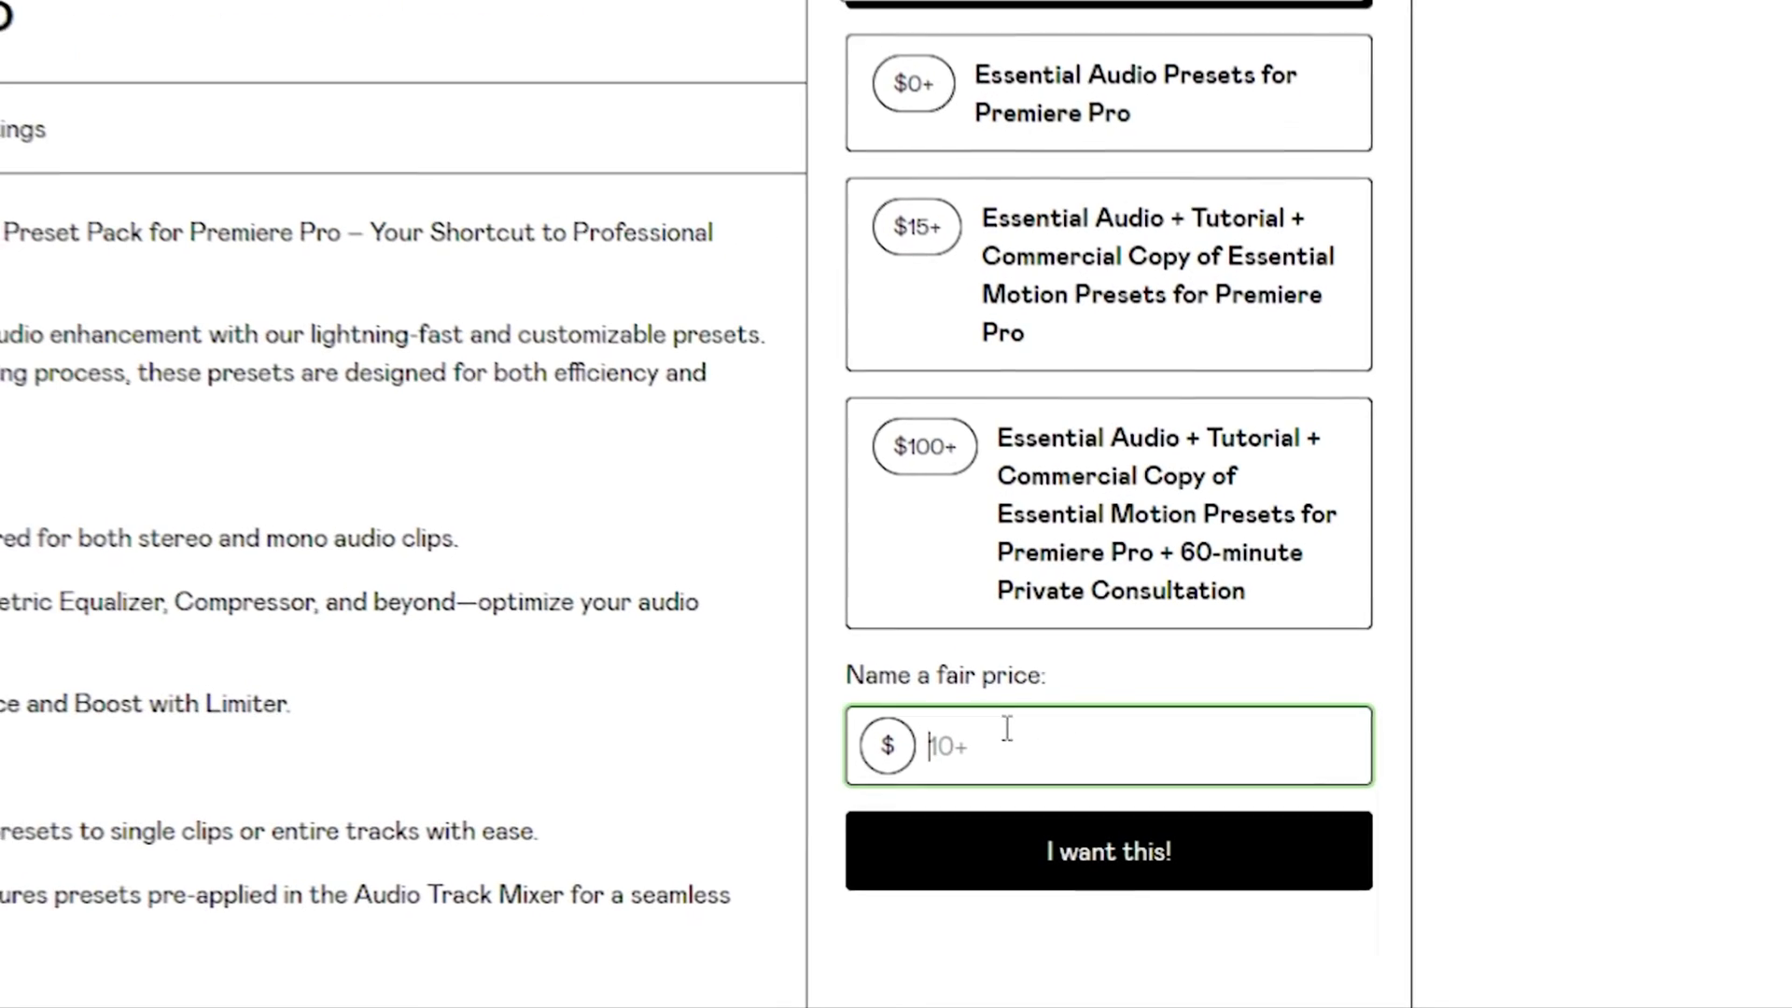